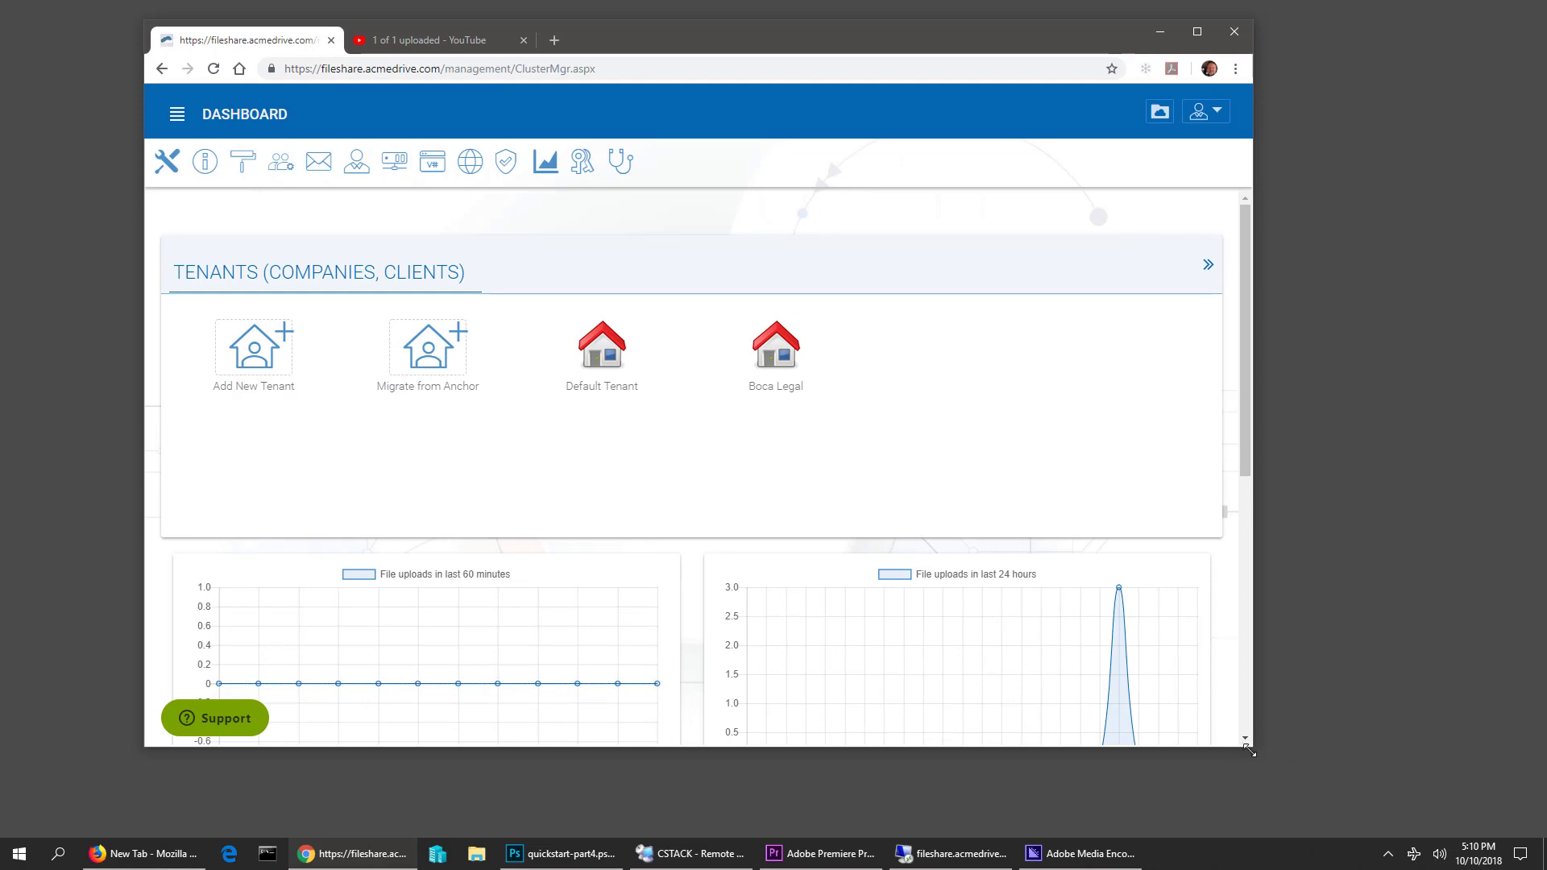
Enlarge the browser window over the tenants dashboard and begin adding a new tenant
drag(1273, 762, 1349, 804)
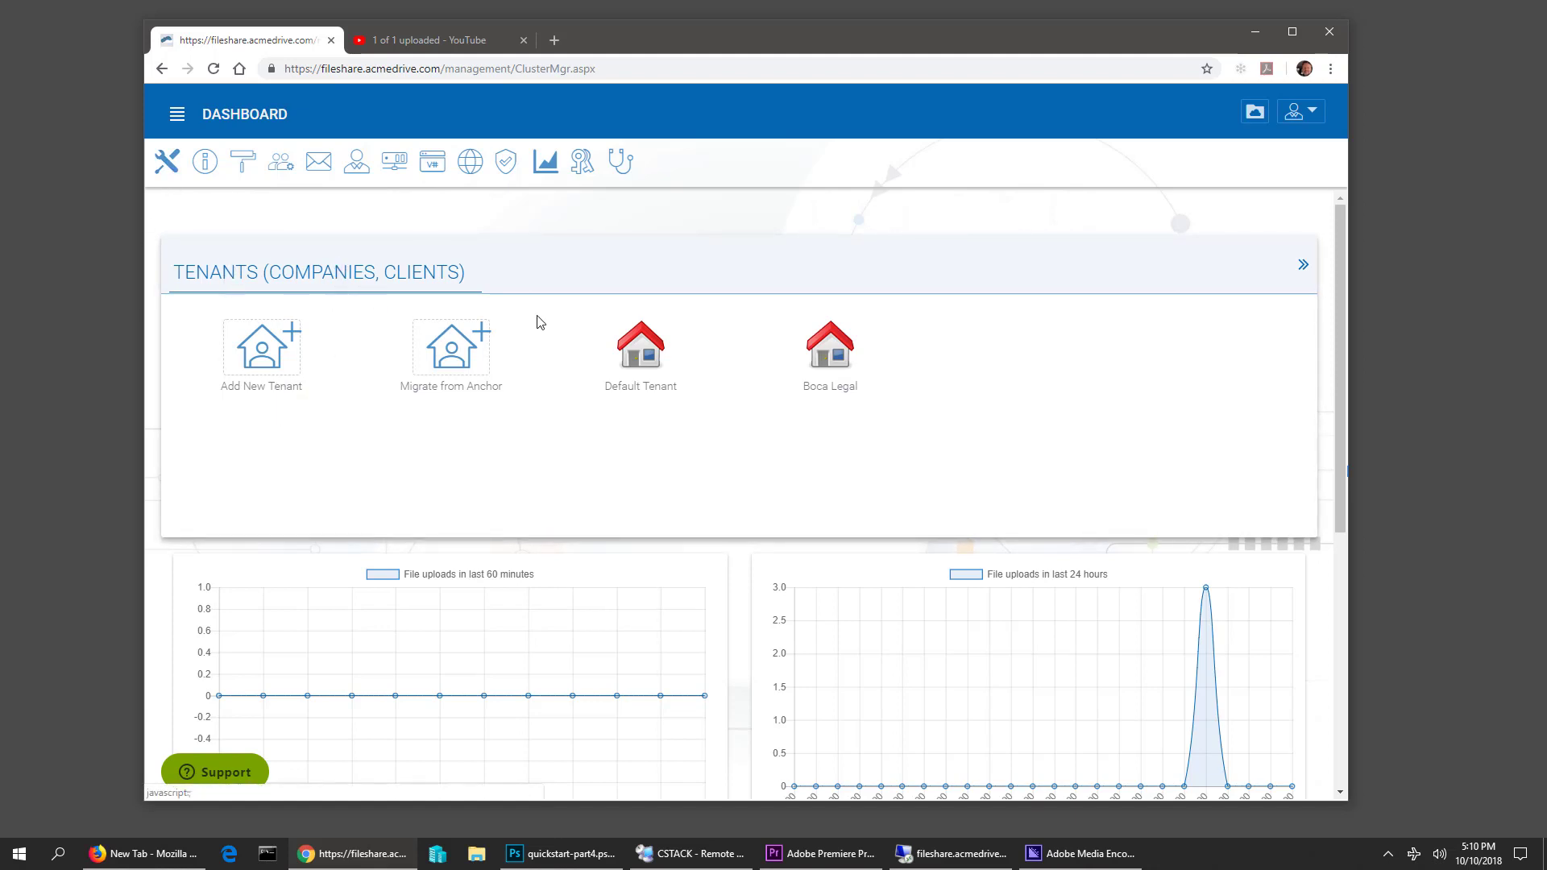
mouse_move(655, 382)
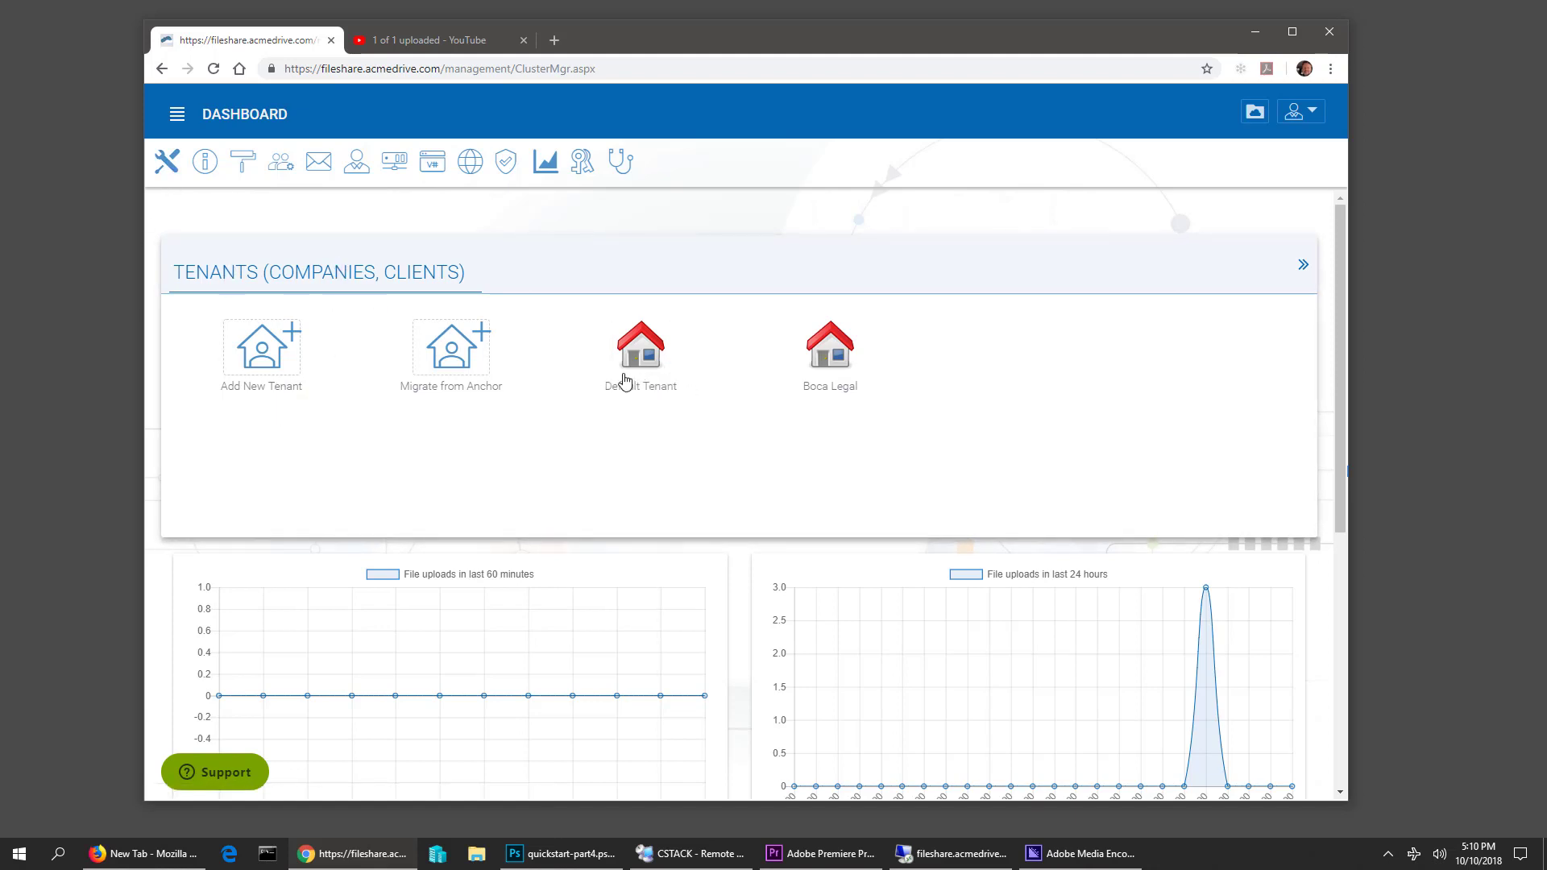
mouse_move(840, 380)
click(264, 353)
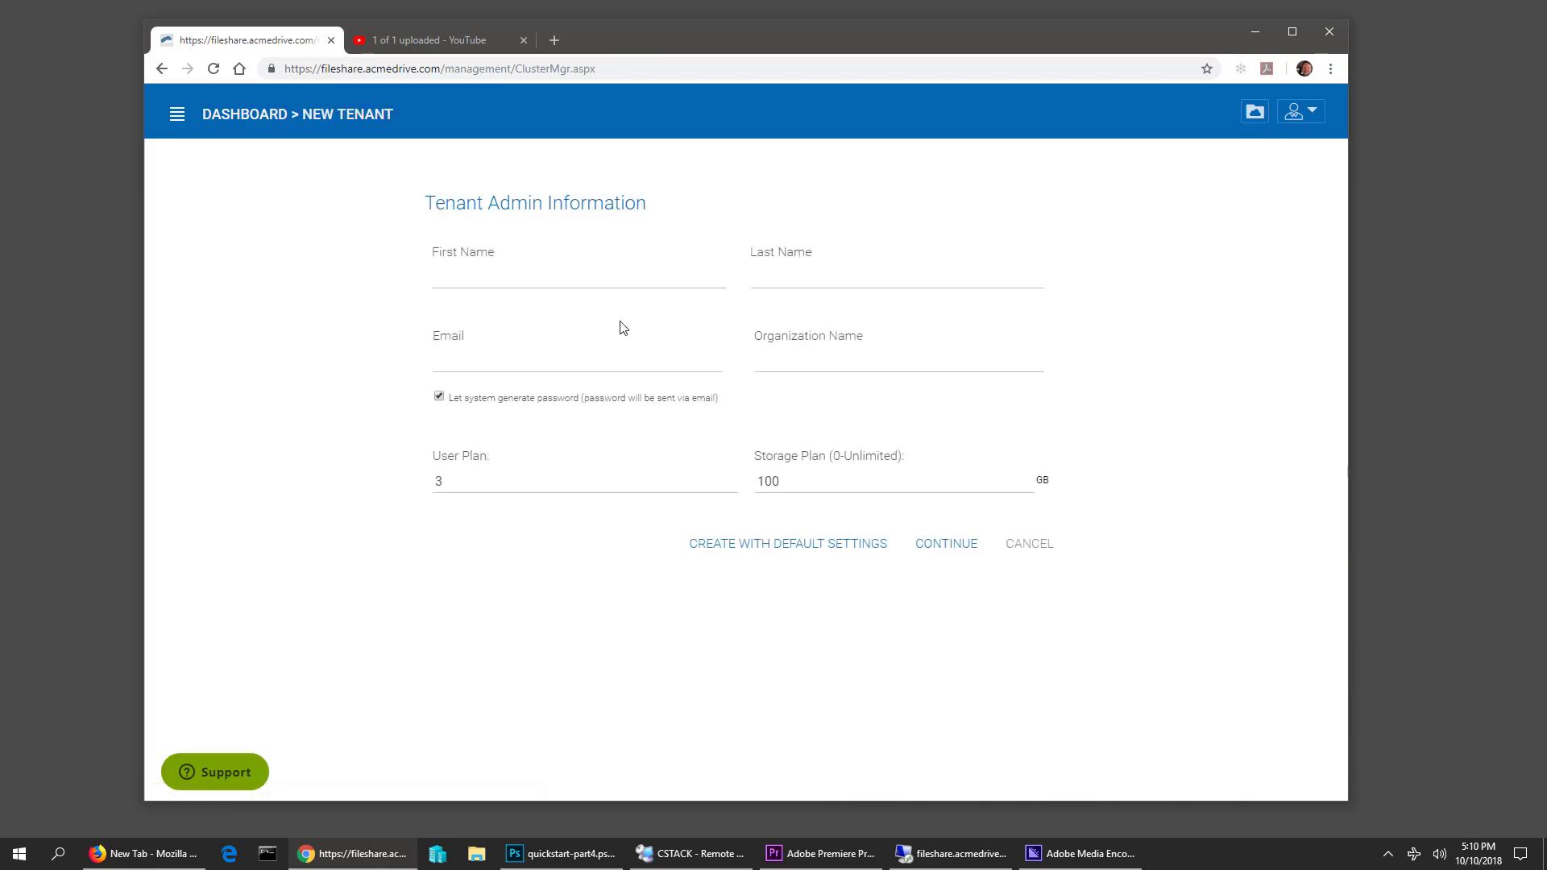
Enter the tenant admin's first and last name, e-mail address, and organization Delray Medical
click(621, 280)
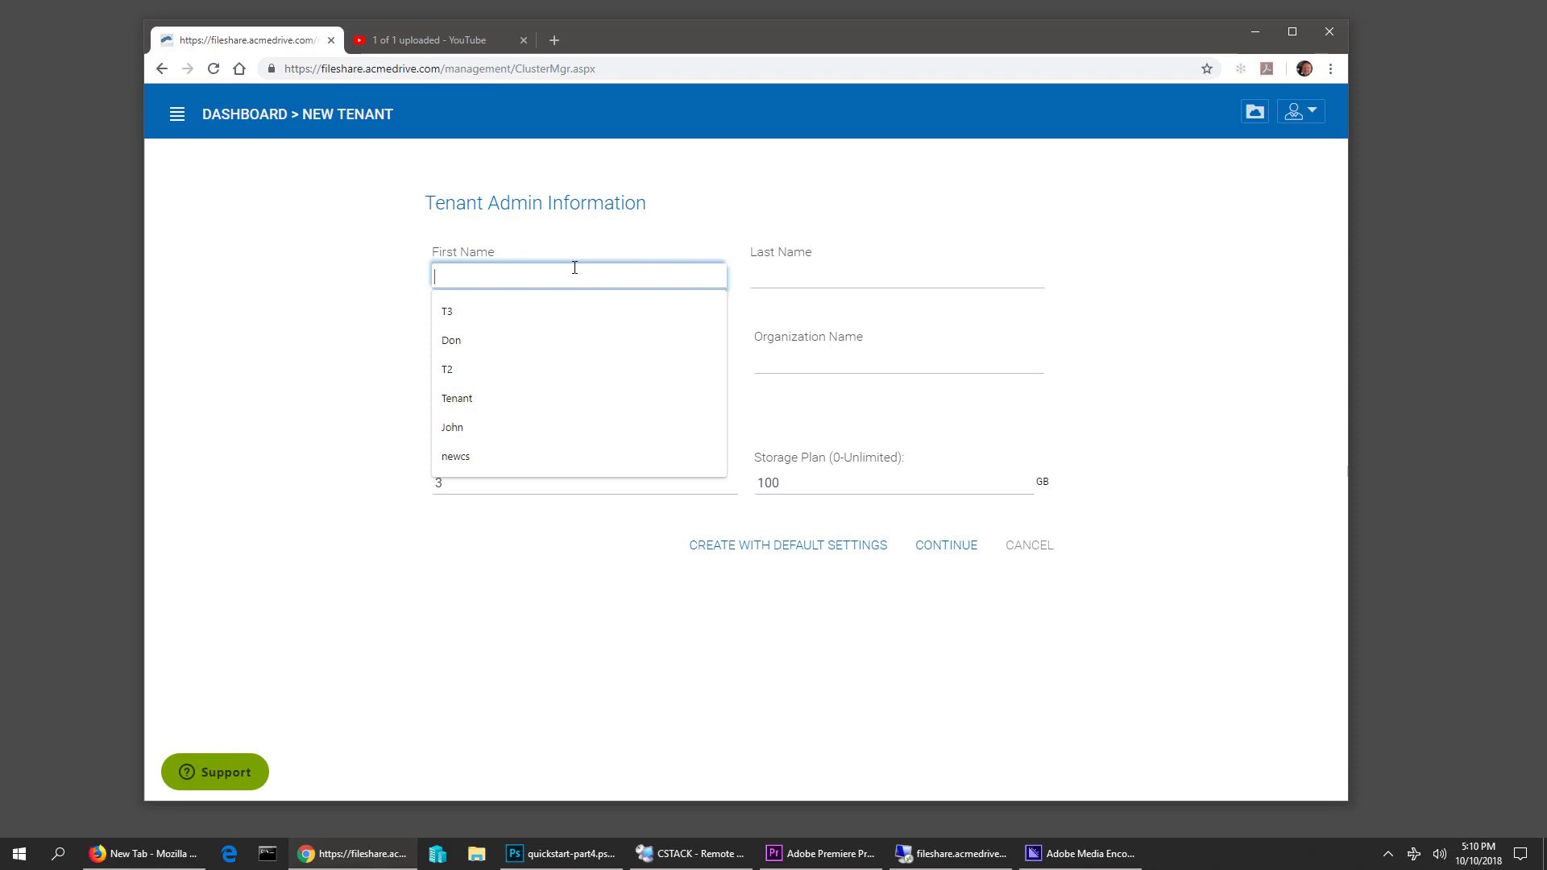
text(John)
key(Tab)
text(Doe)
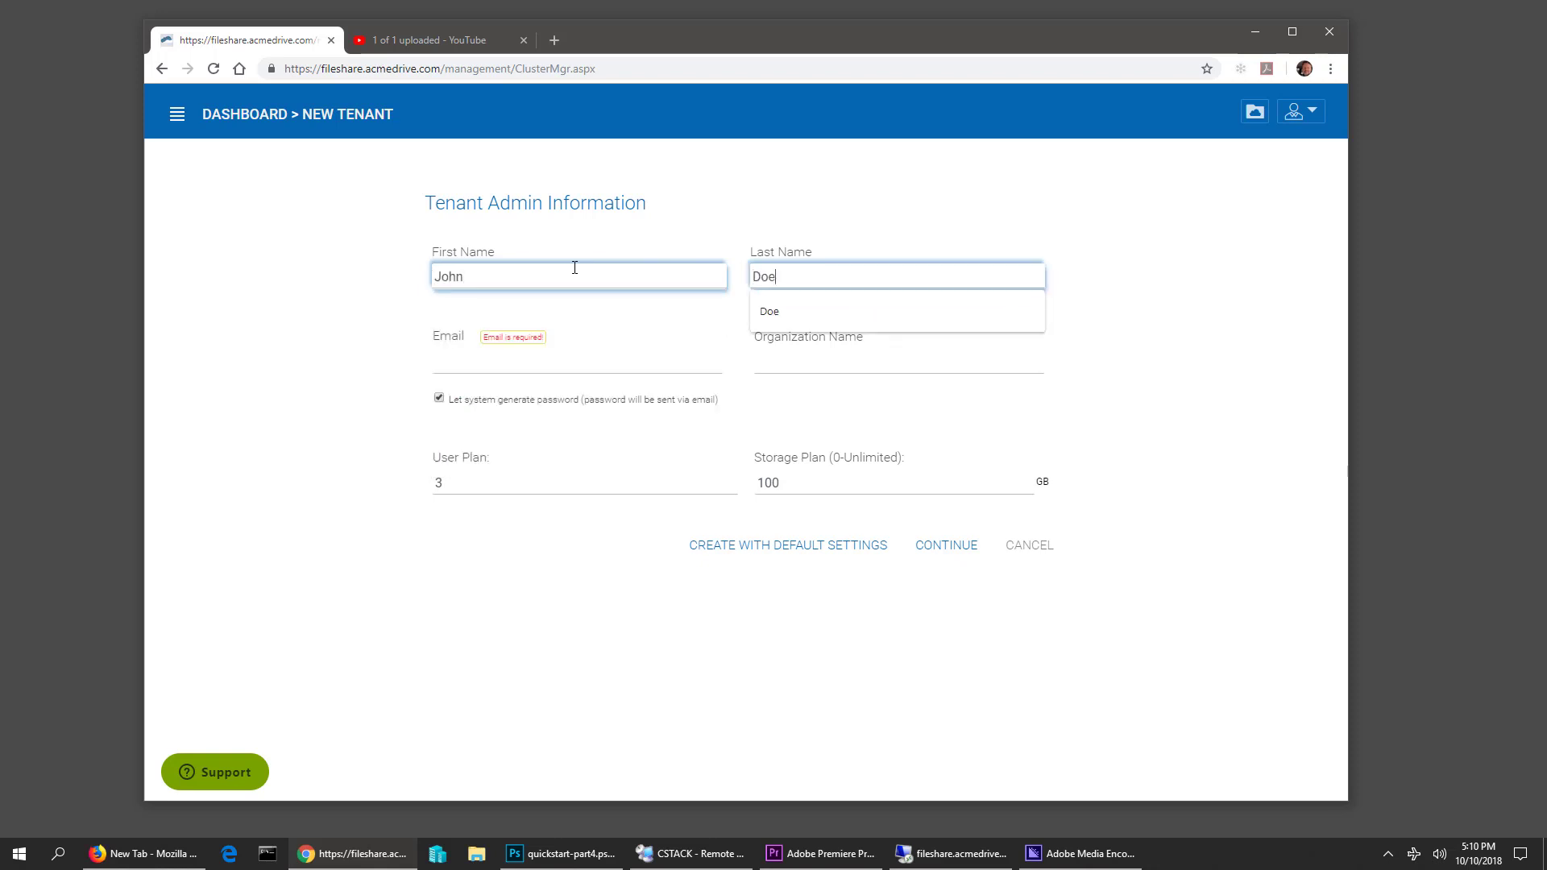
key(Tab)
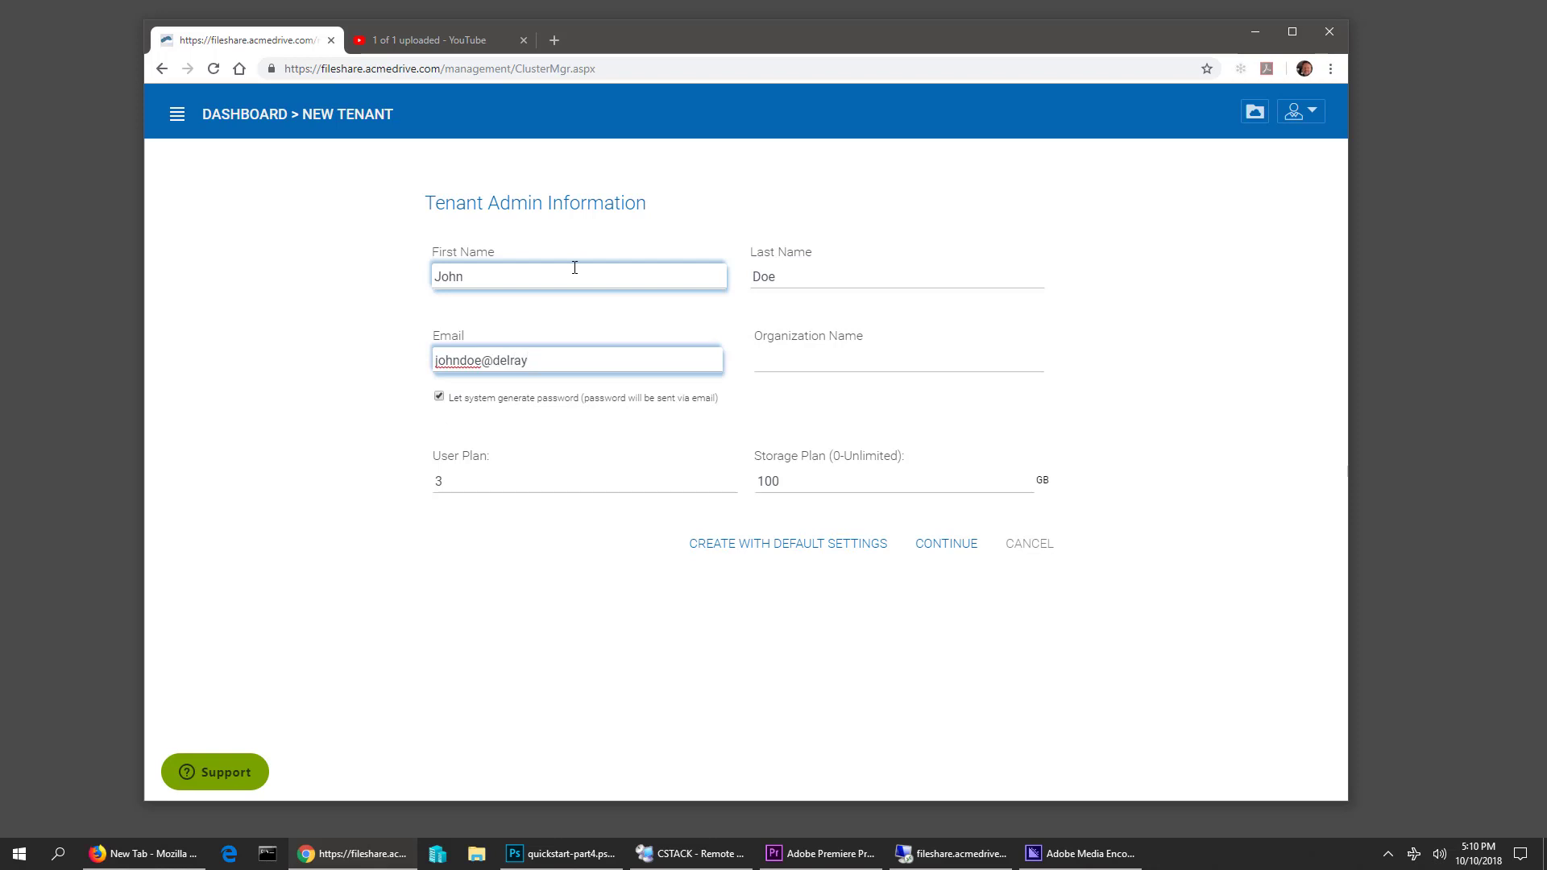
key(Tab)
text(Delray)
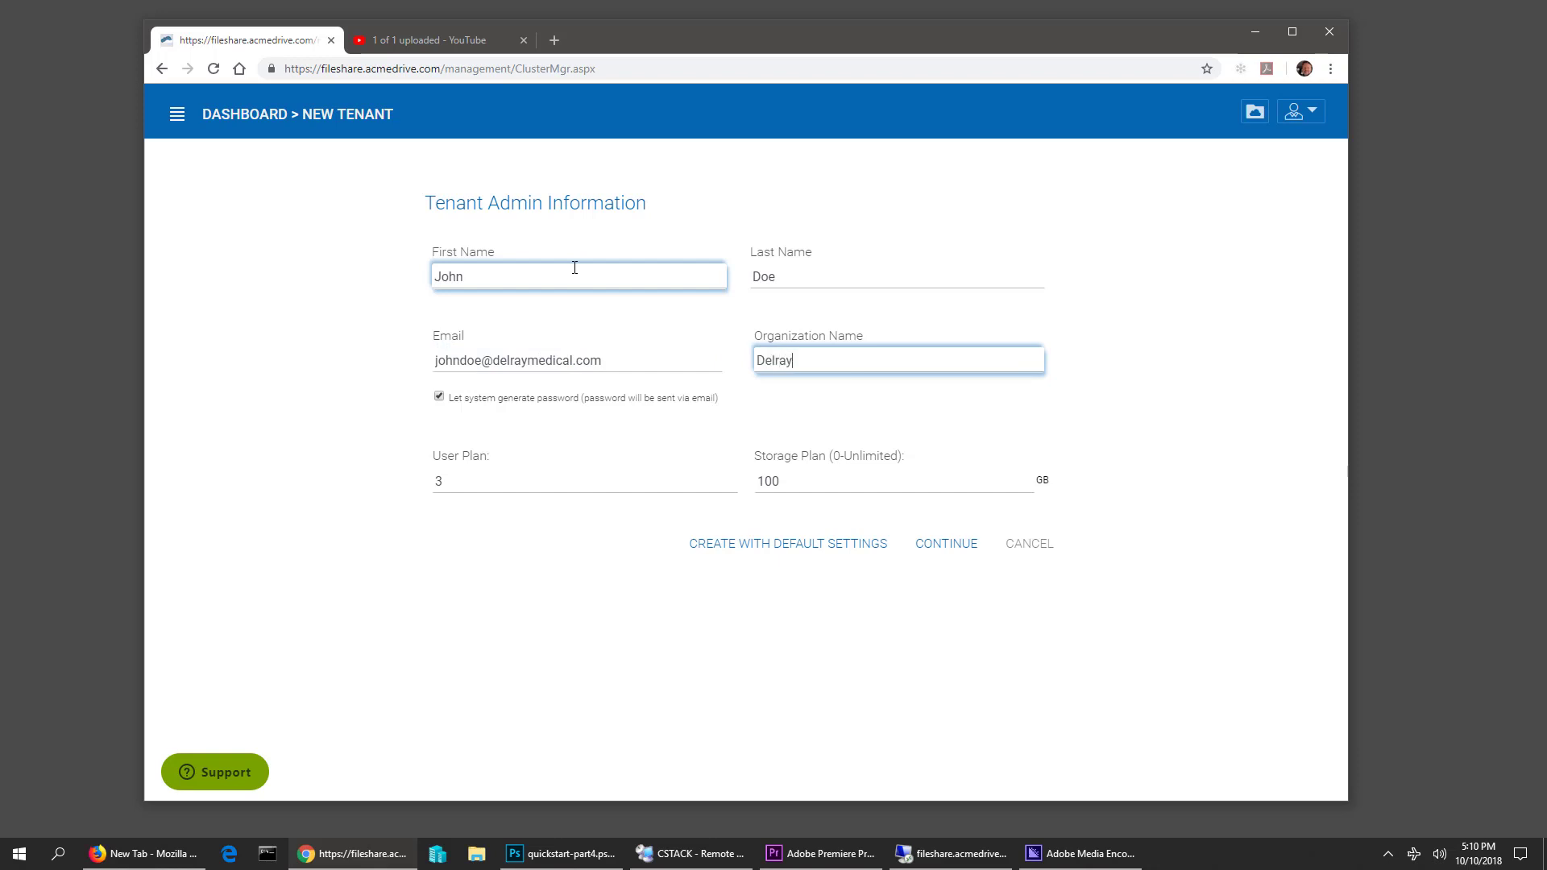
text( Medical)
key(Tab)
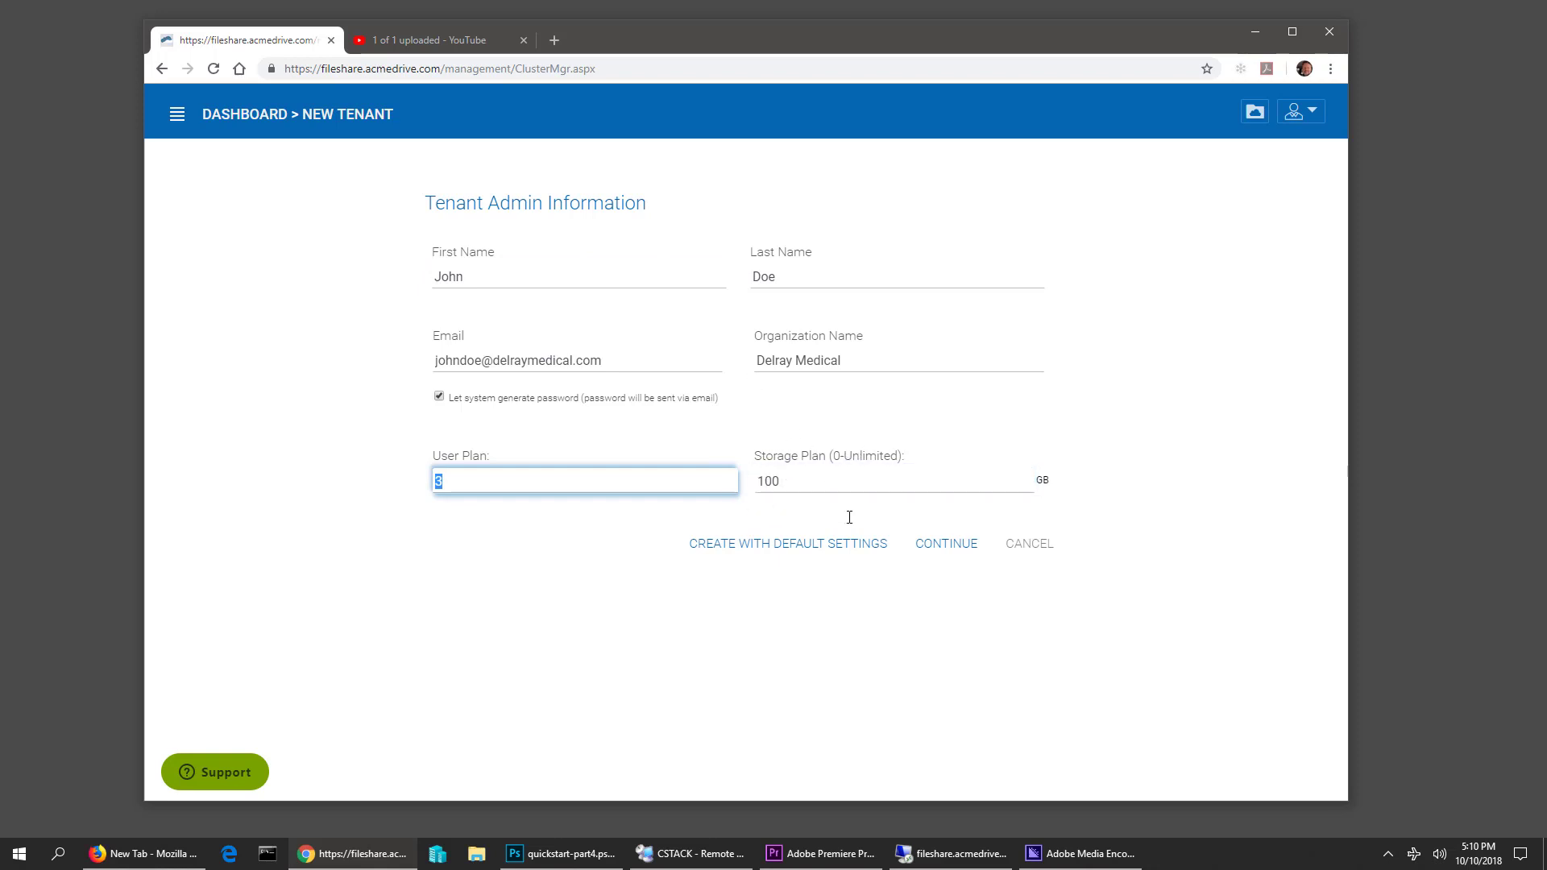
Turn off the system-generated password and enter and confirm a manual admin password
click(439, 395)
click(491, 451)
click(492, 461)
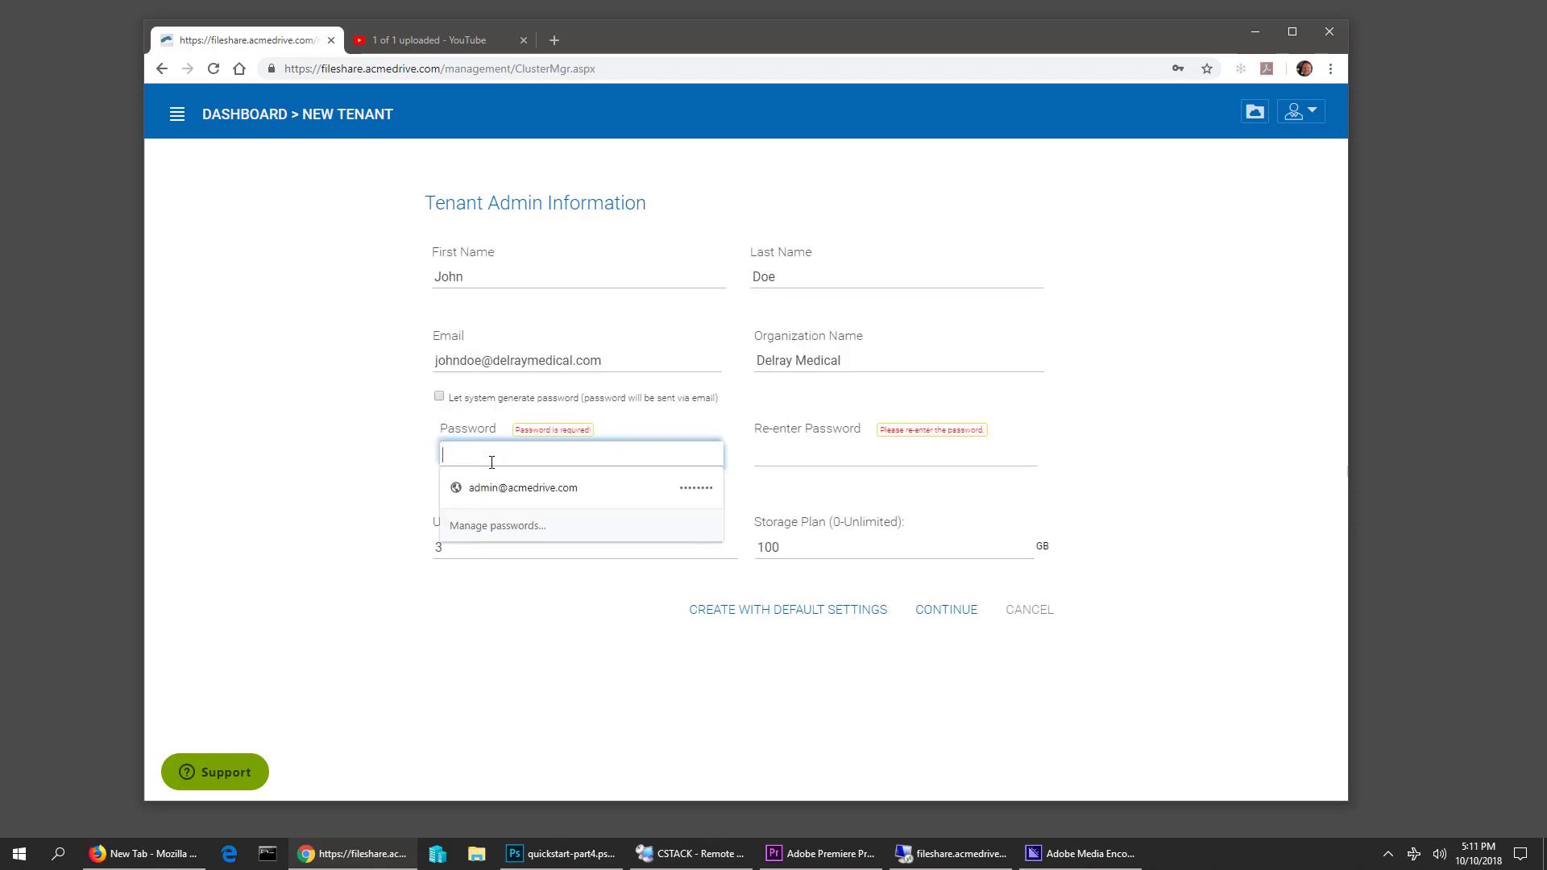
text(••)
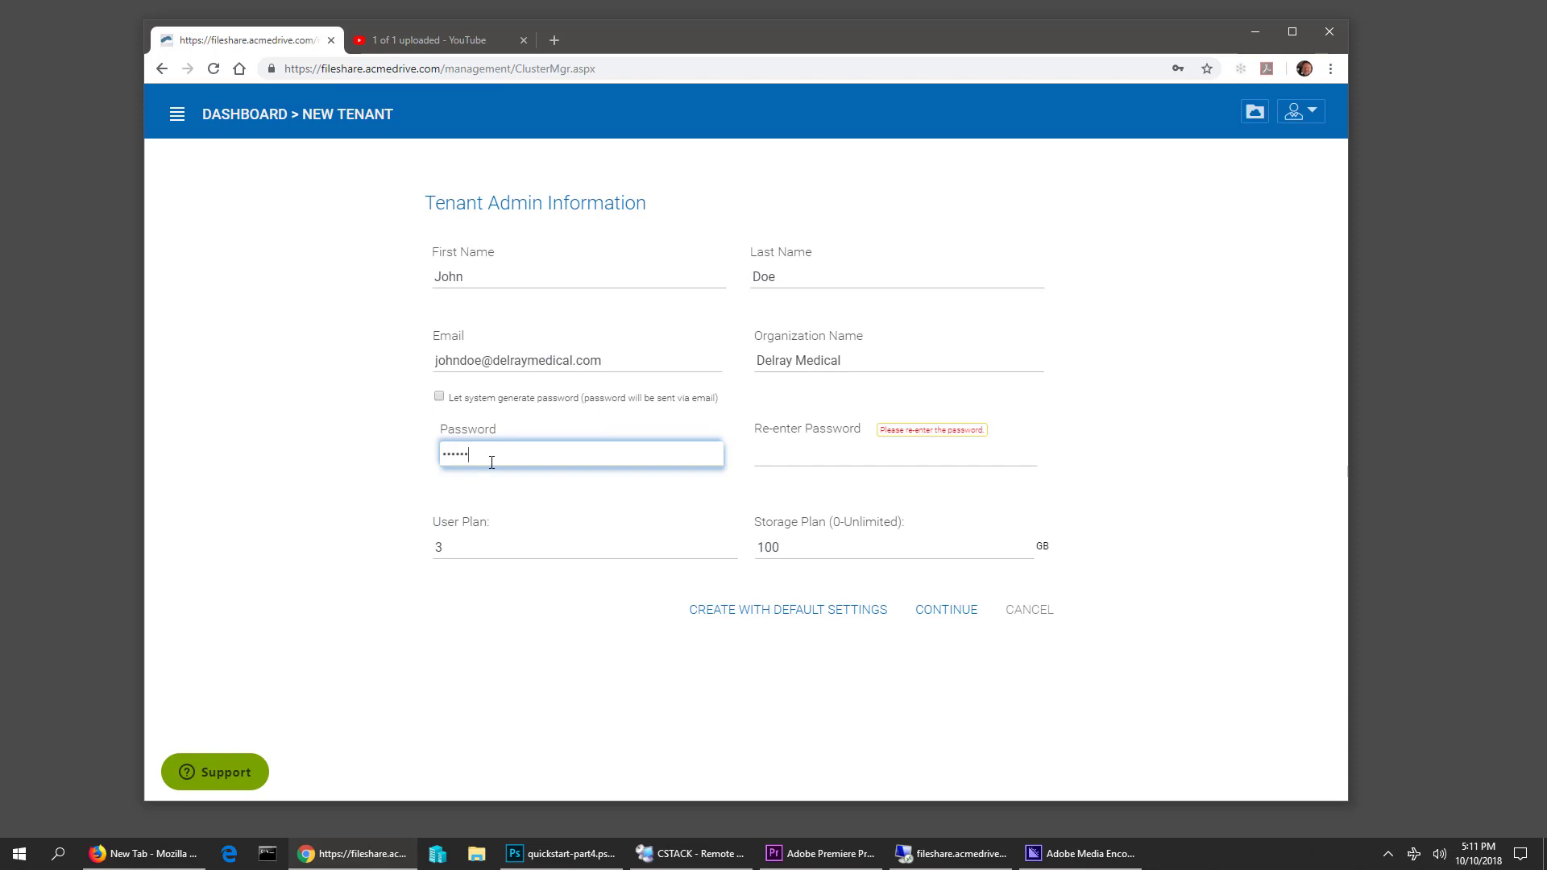
key(Tab)
text(•••)
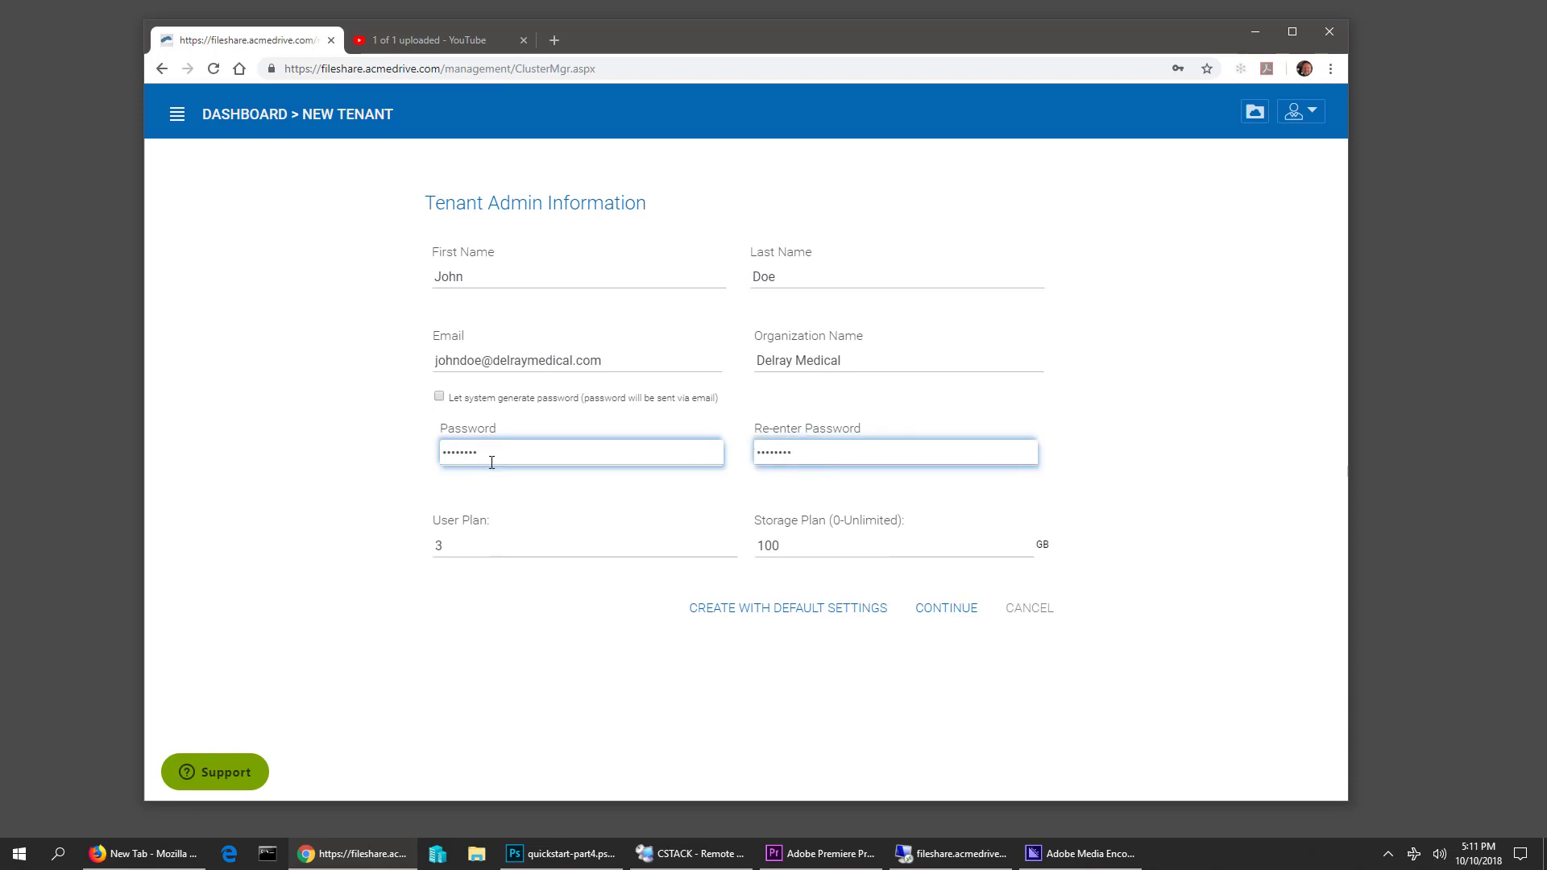
Allow the tenant to increase its user plan automatically and continue to default storage
click(937, 615)
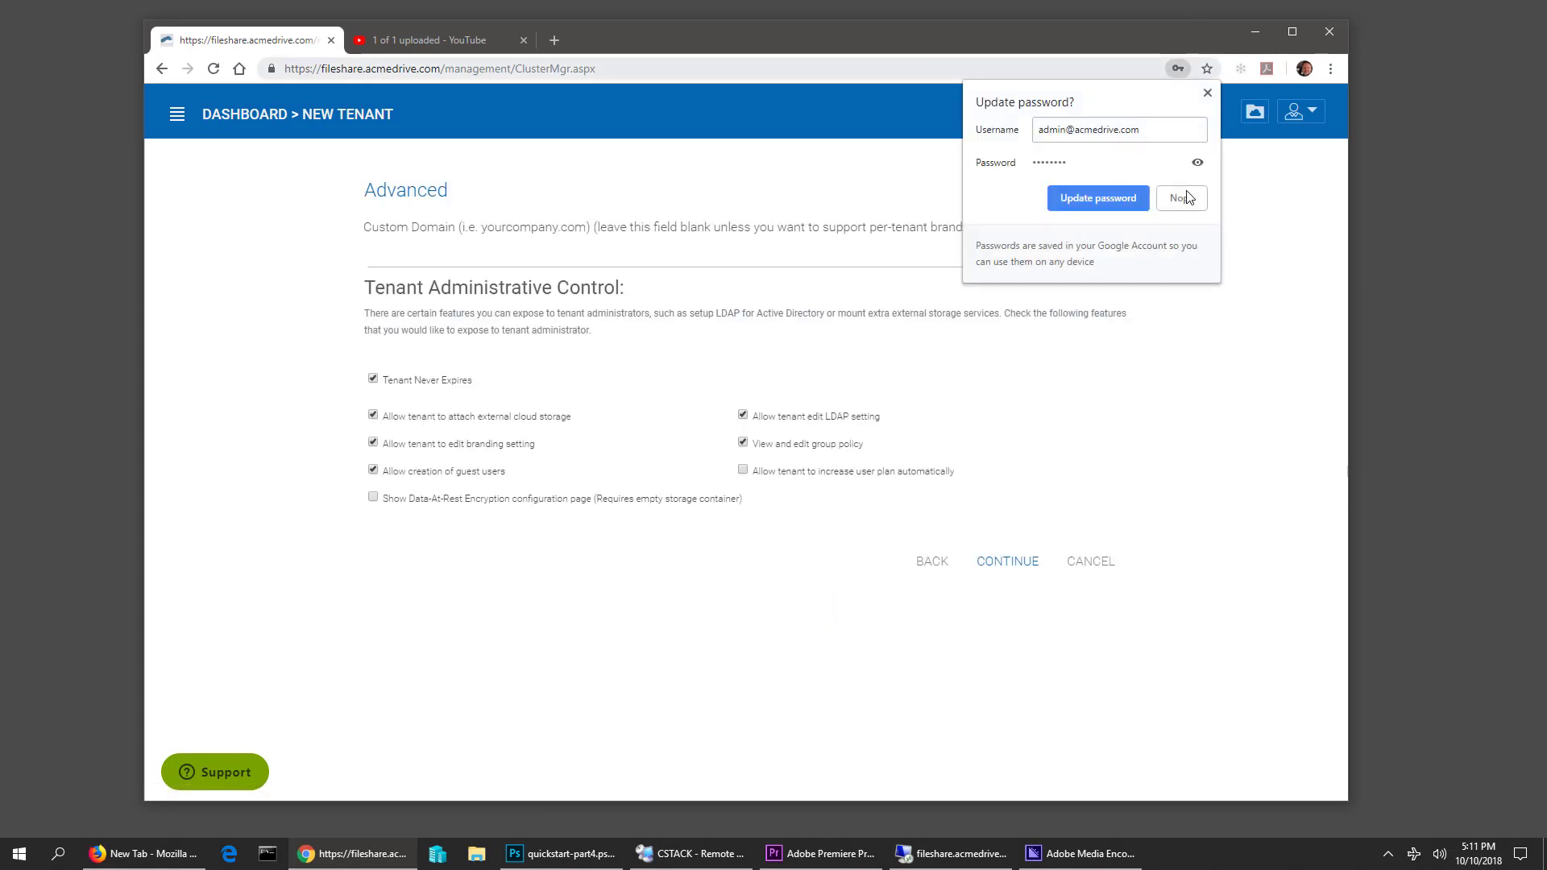
click(1208, 93)
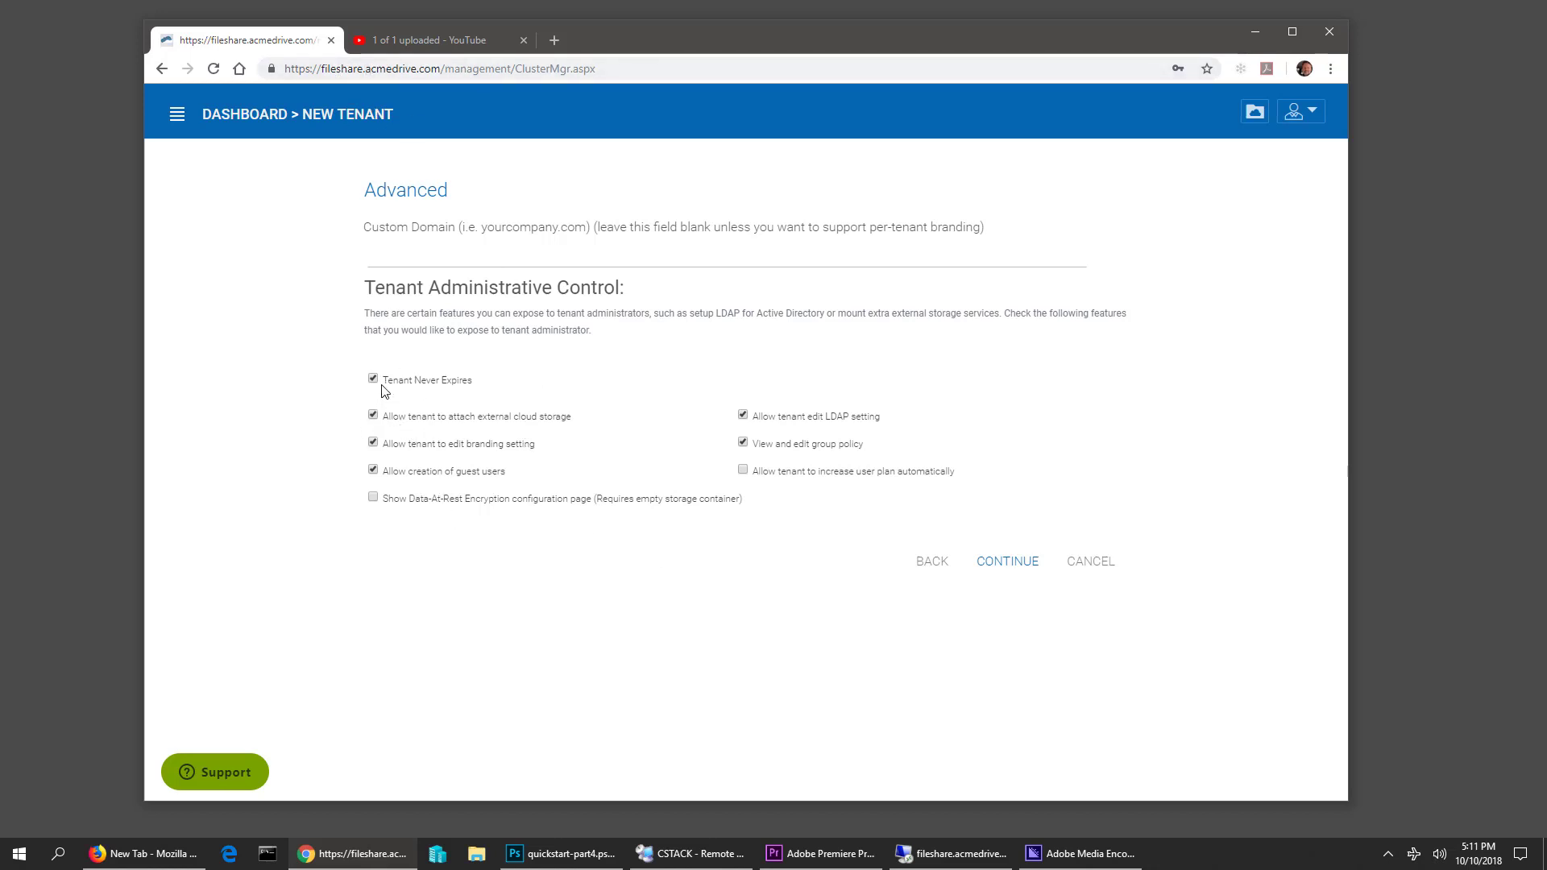
click(743, 471)
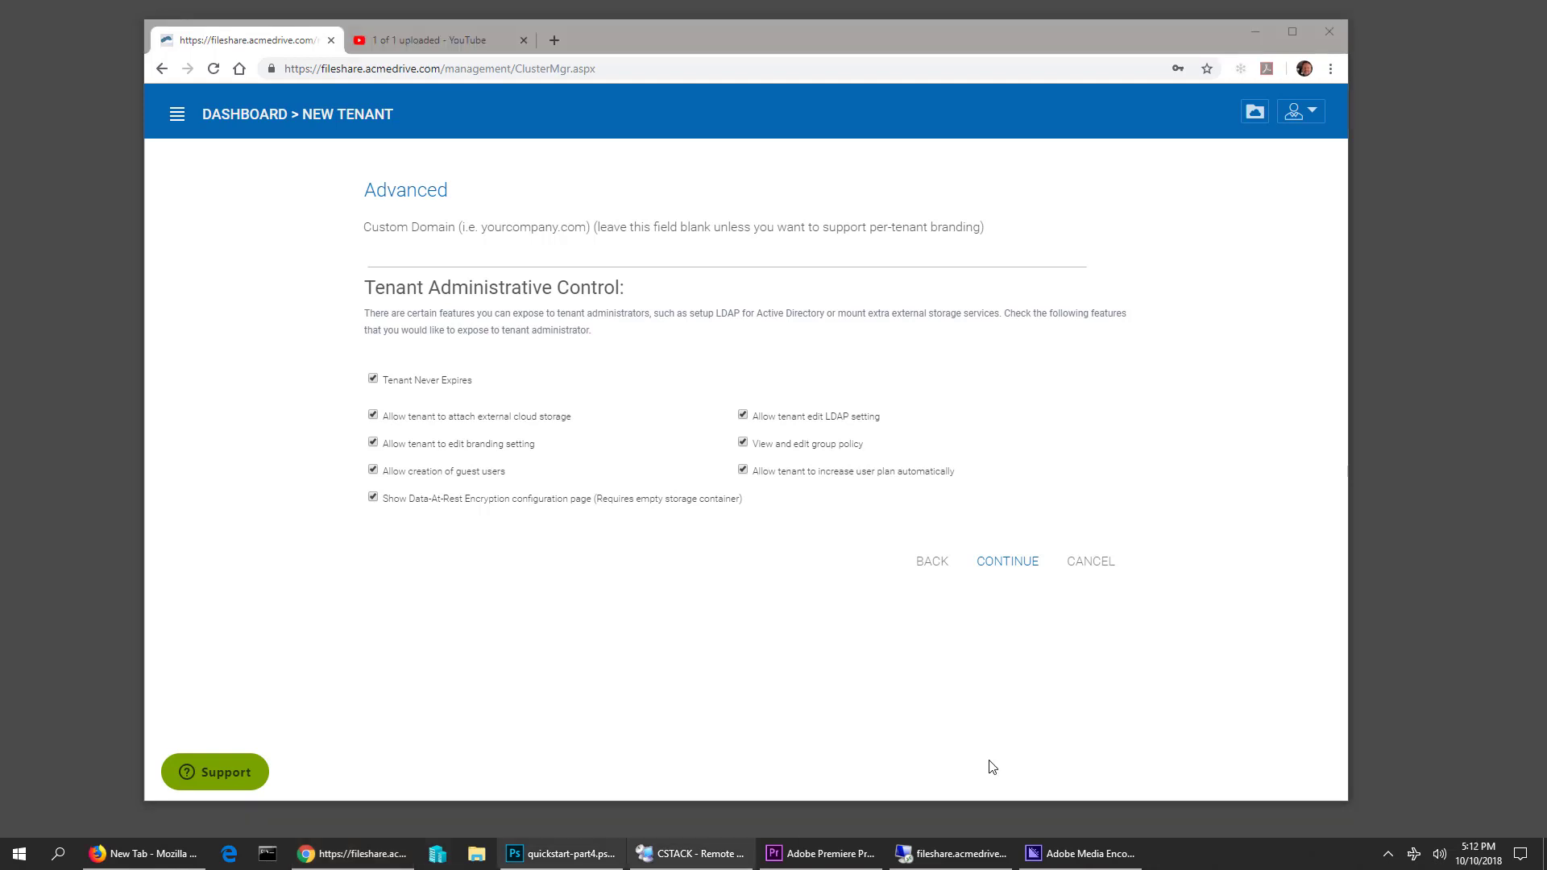
click(994, 564)
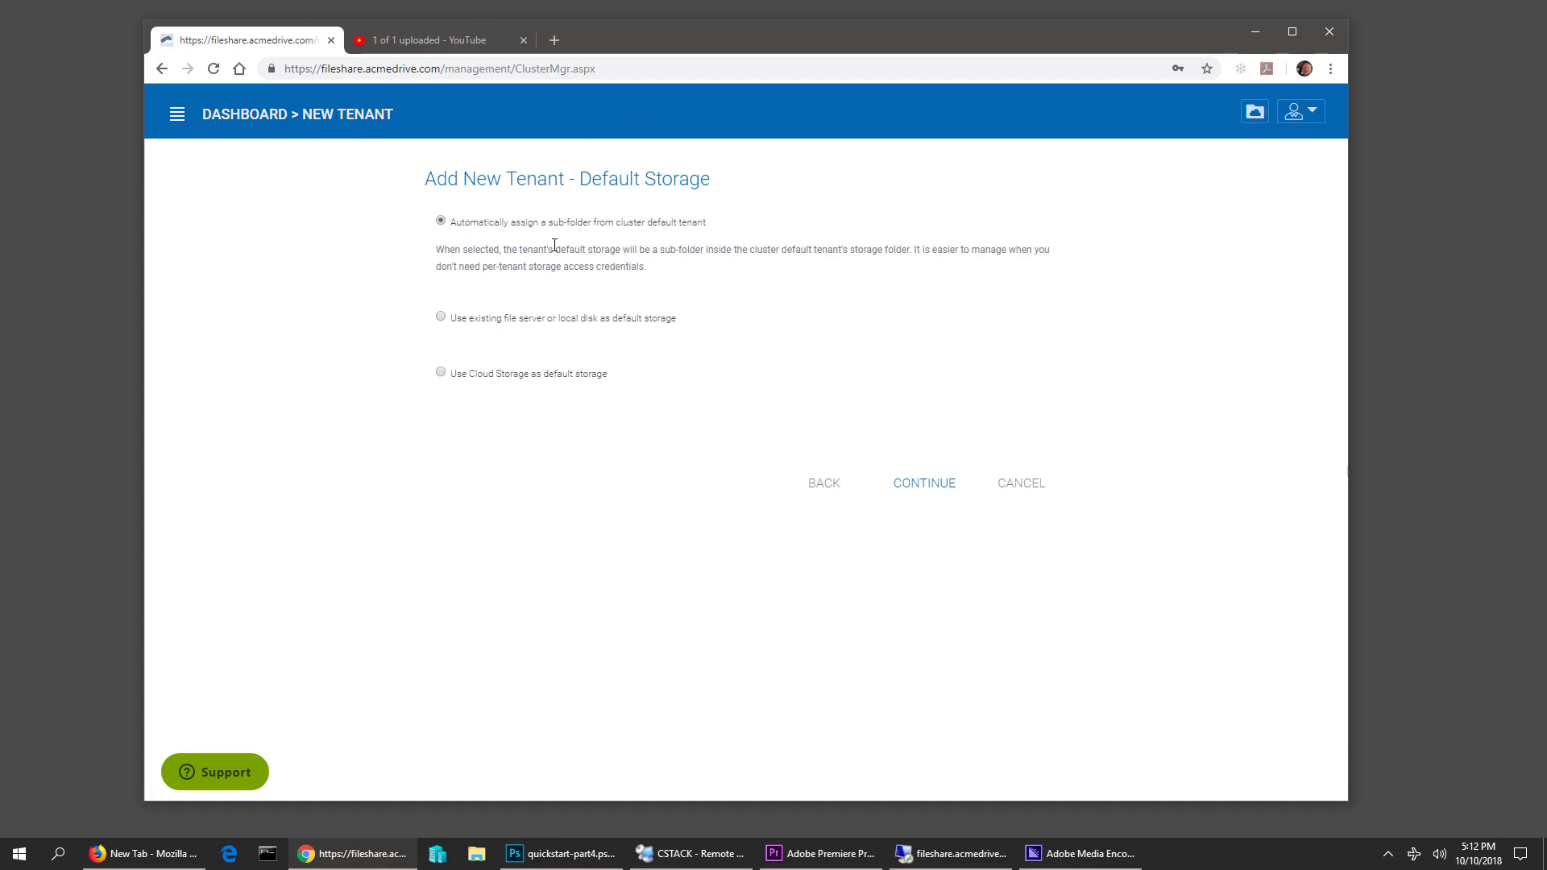
Keep default storage as an automatically assigned sub-folder and continue to the Summary
click(440, 318)
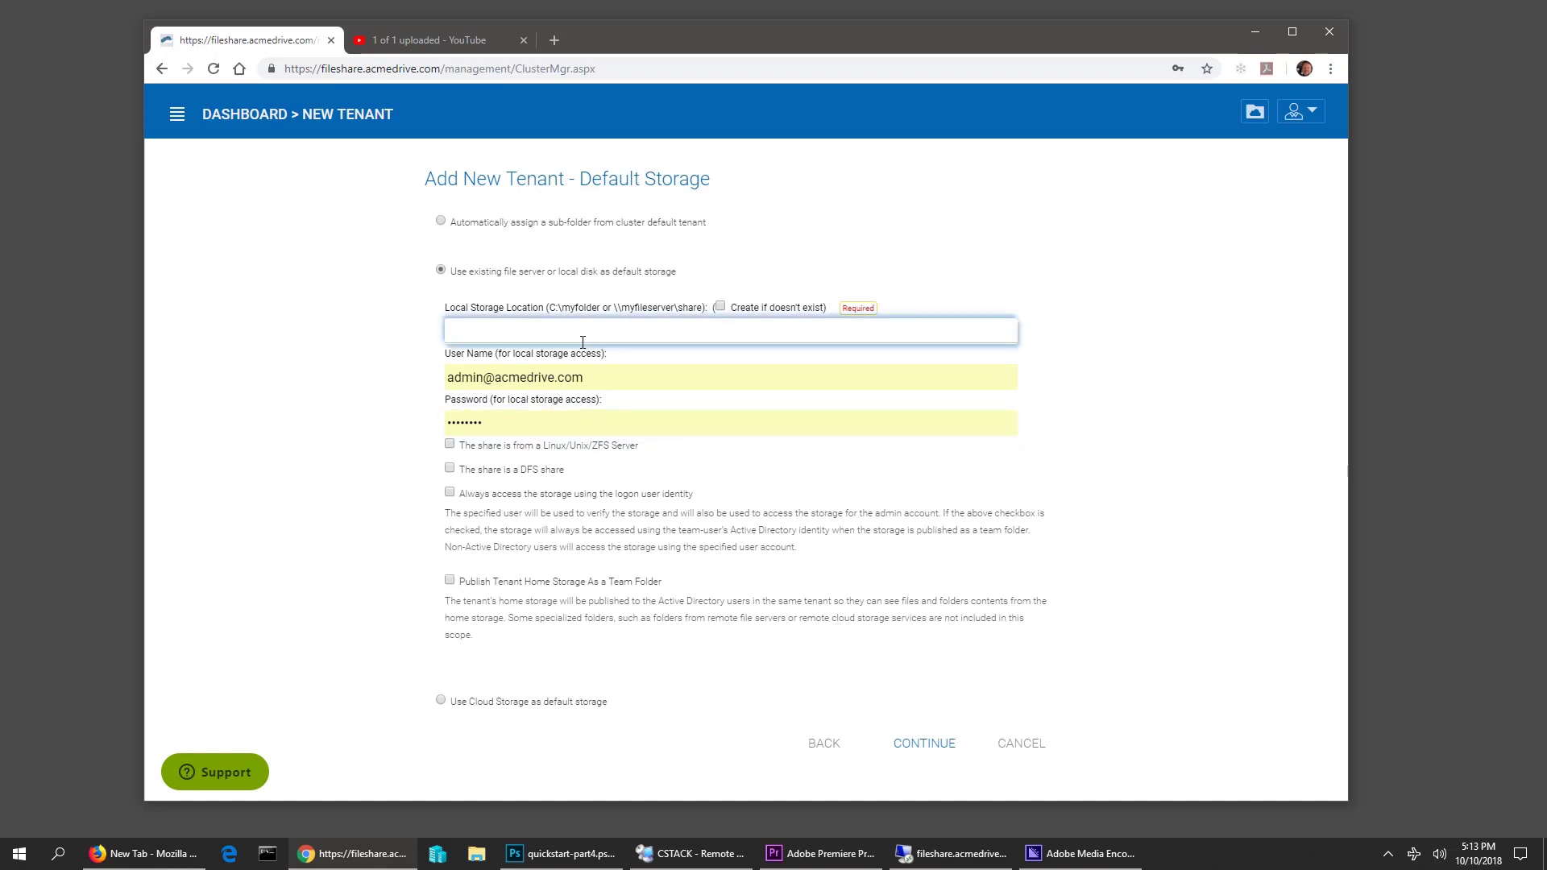
click(441, 222)
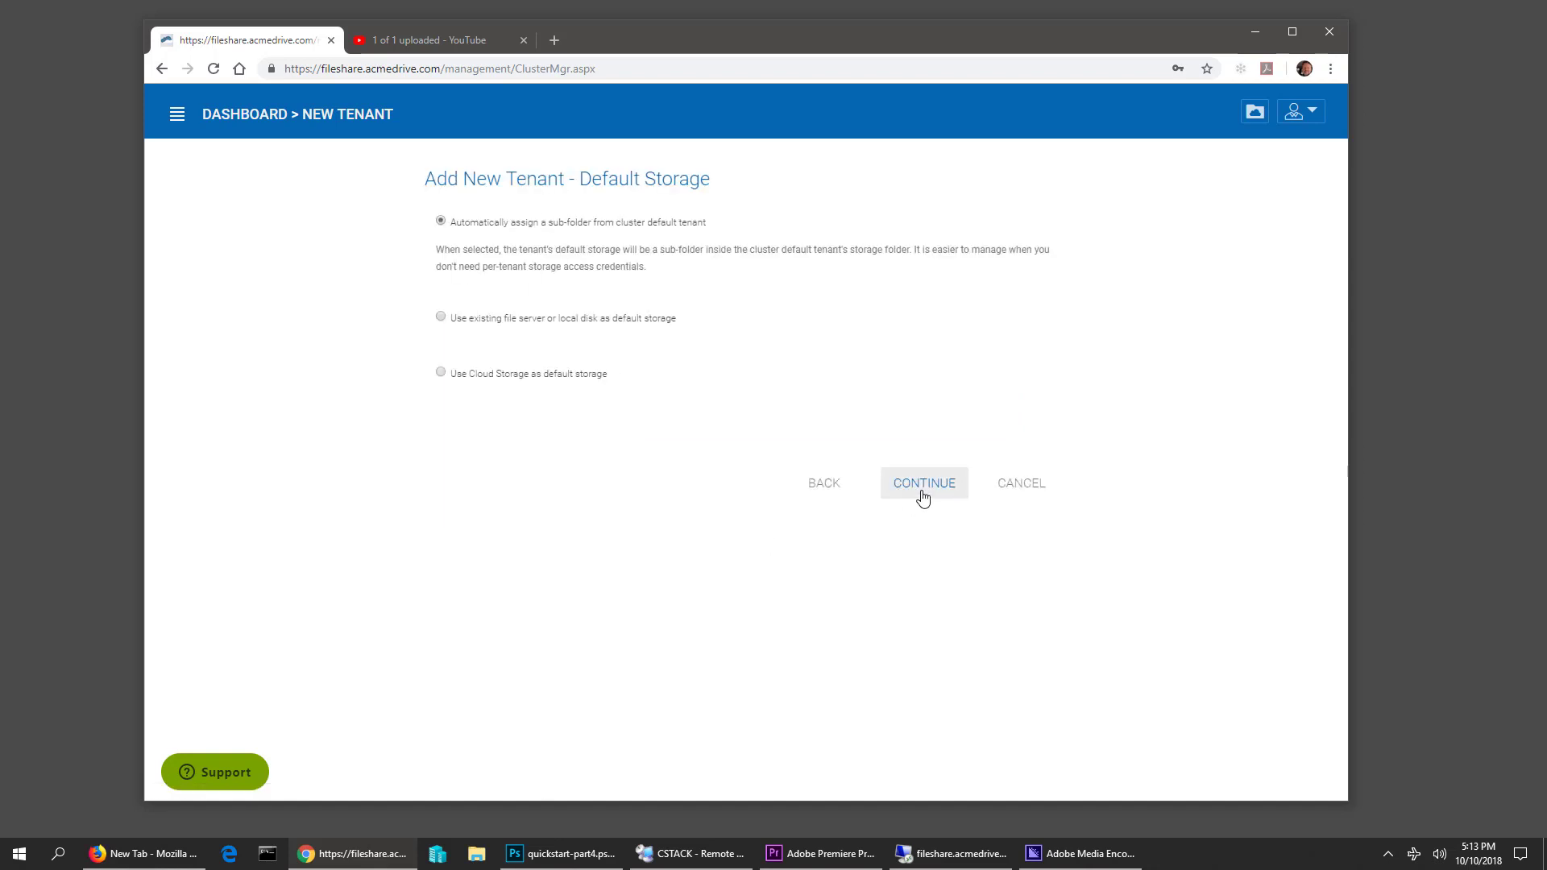
click(923, 493)
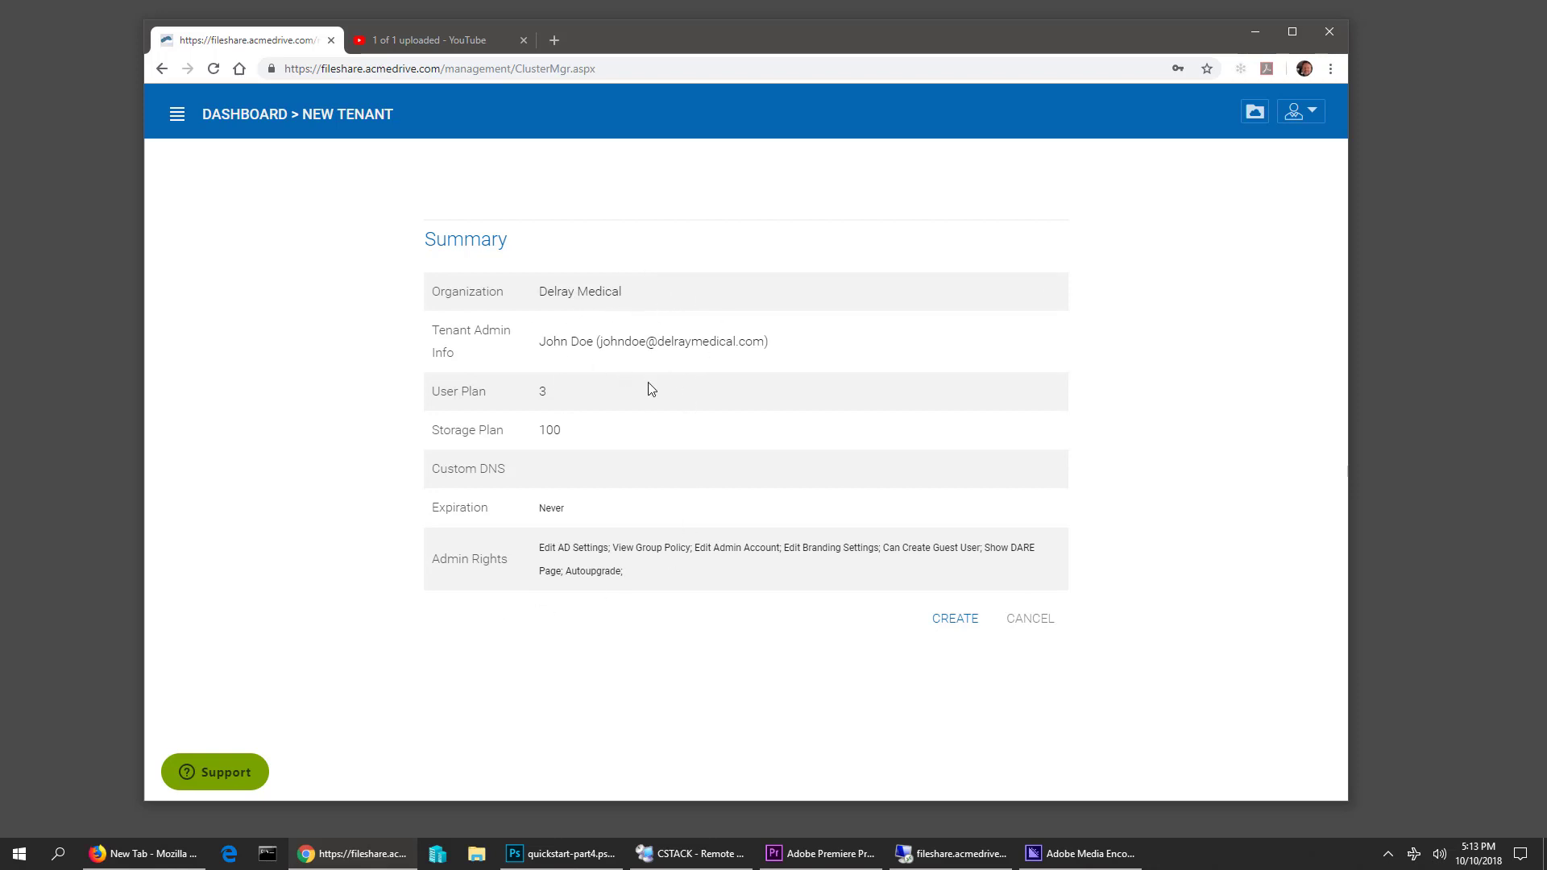
Create the Delray Medical tenant and start adding a new user to it
click(946, 622)
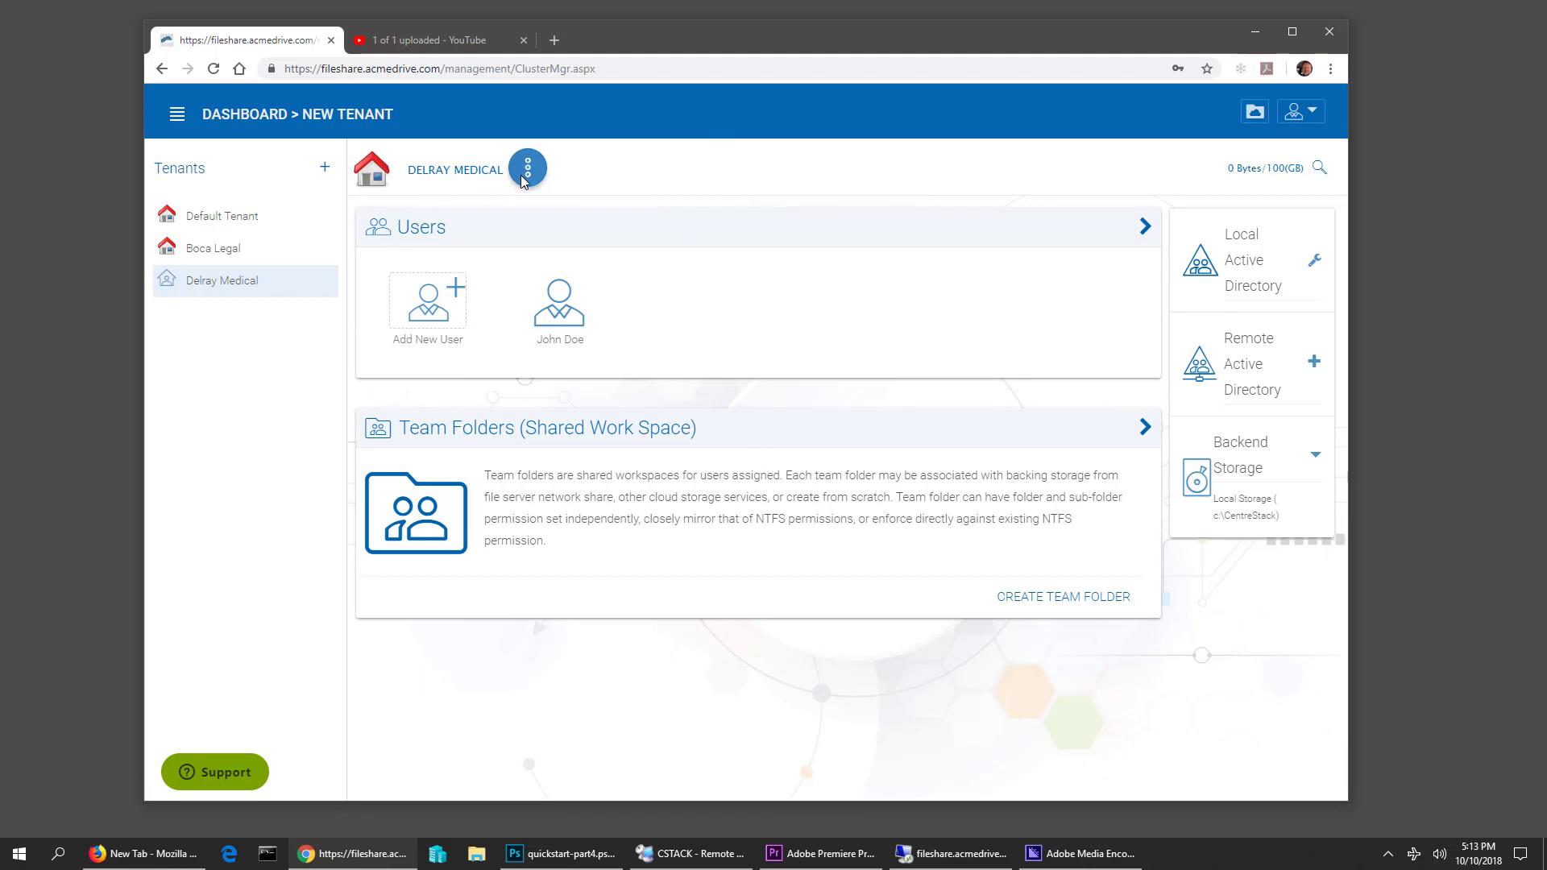
click(450, 311)
Add a Typical User with the user's first and last name and e-mail address
click(451, 354)
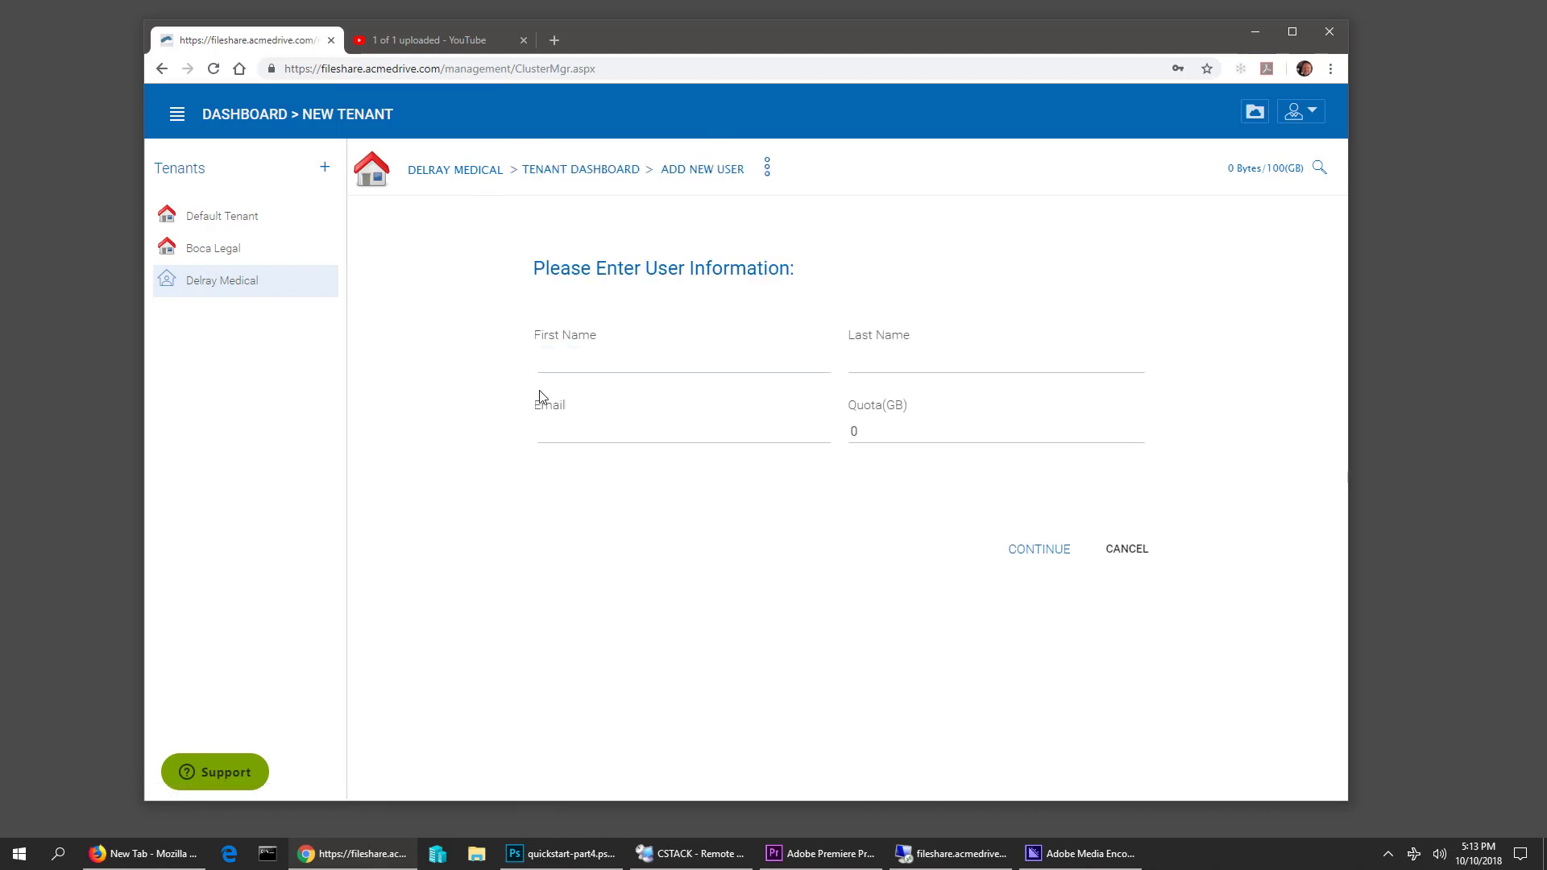
click(668, 356)
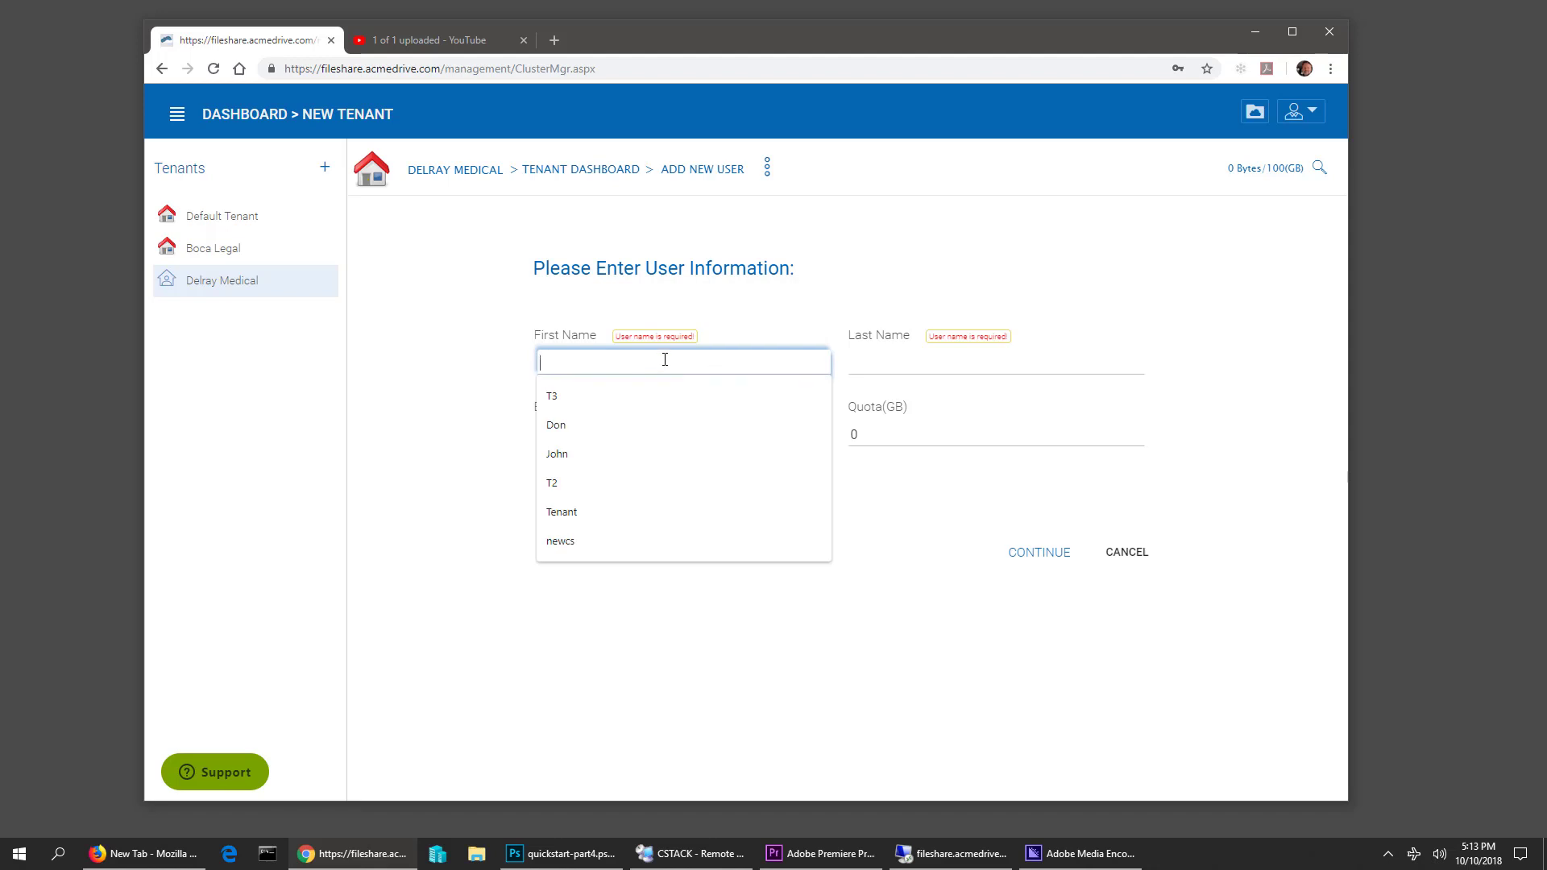
text(Jane)
key(Tab)
text(Doe)
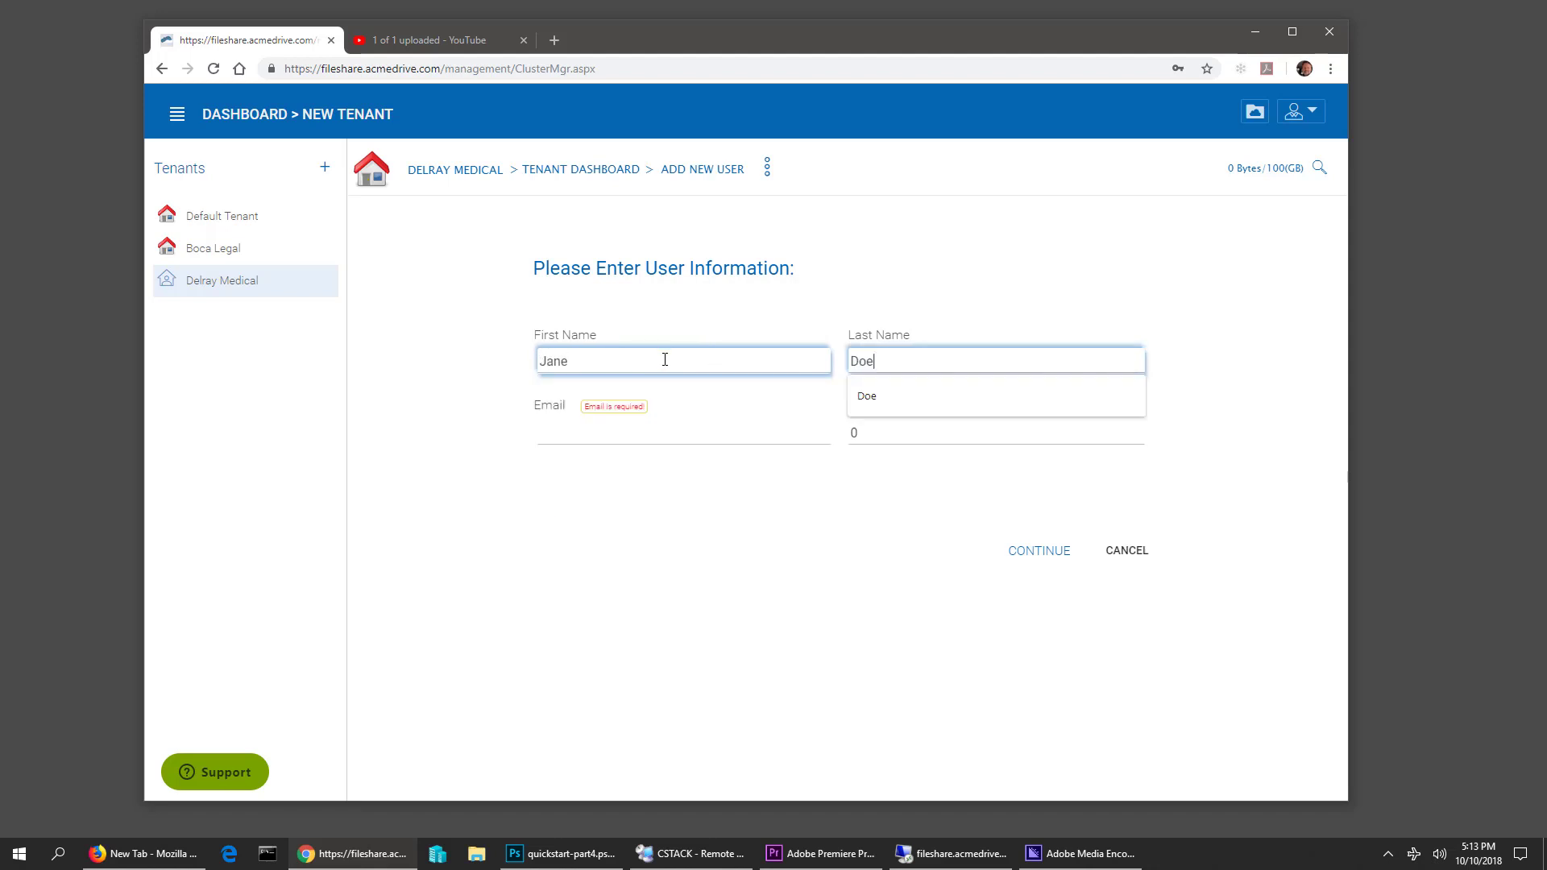
key(Tab)
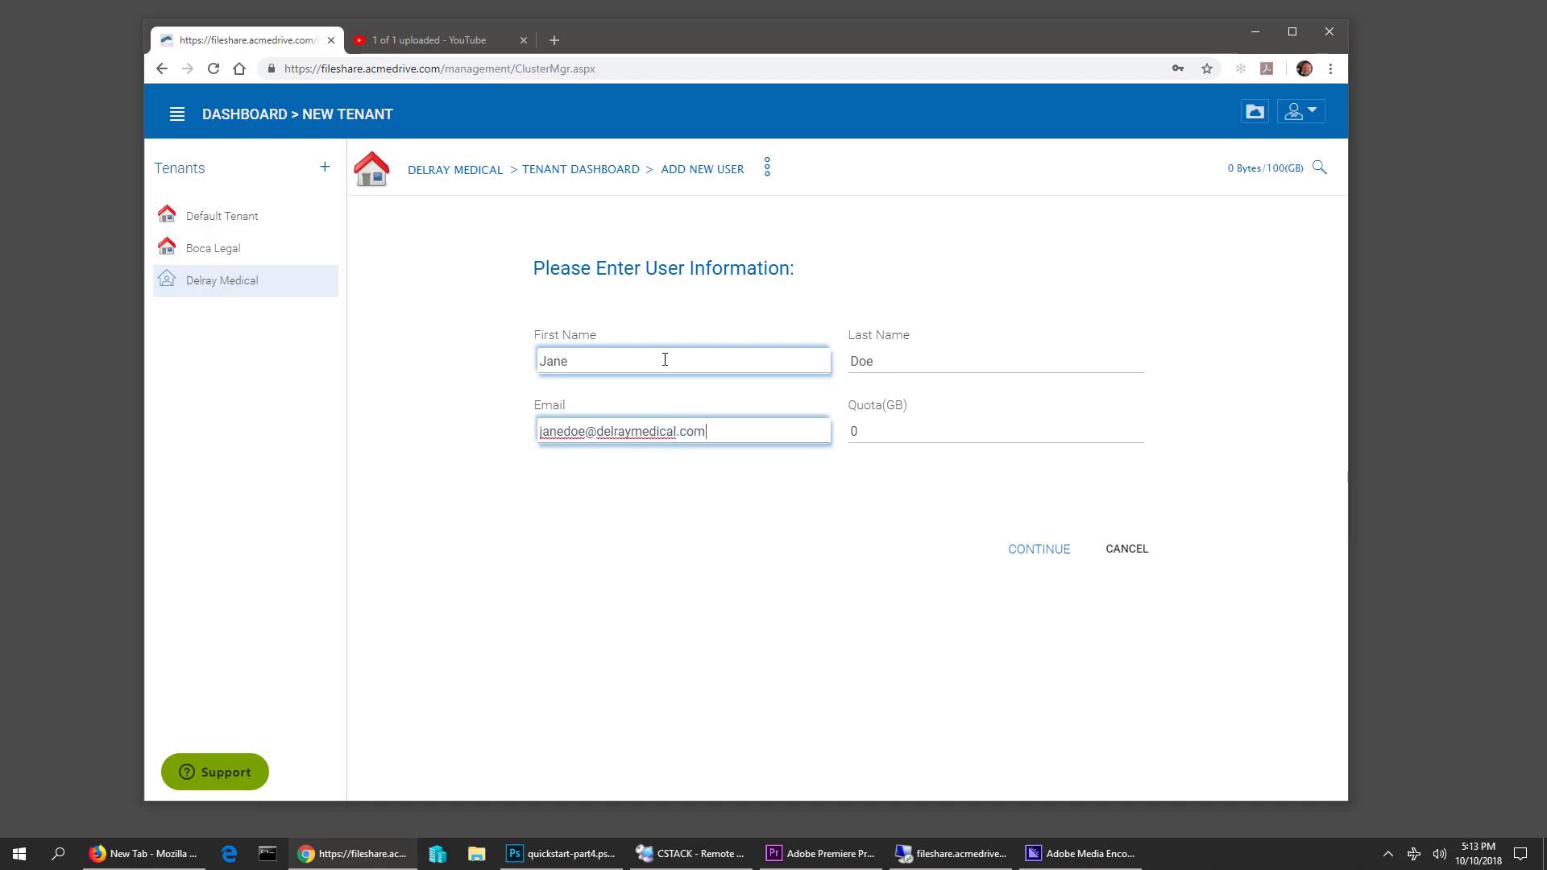
key(Tab)
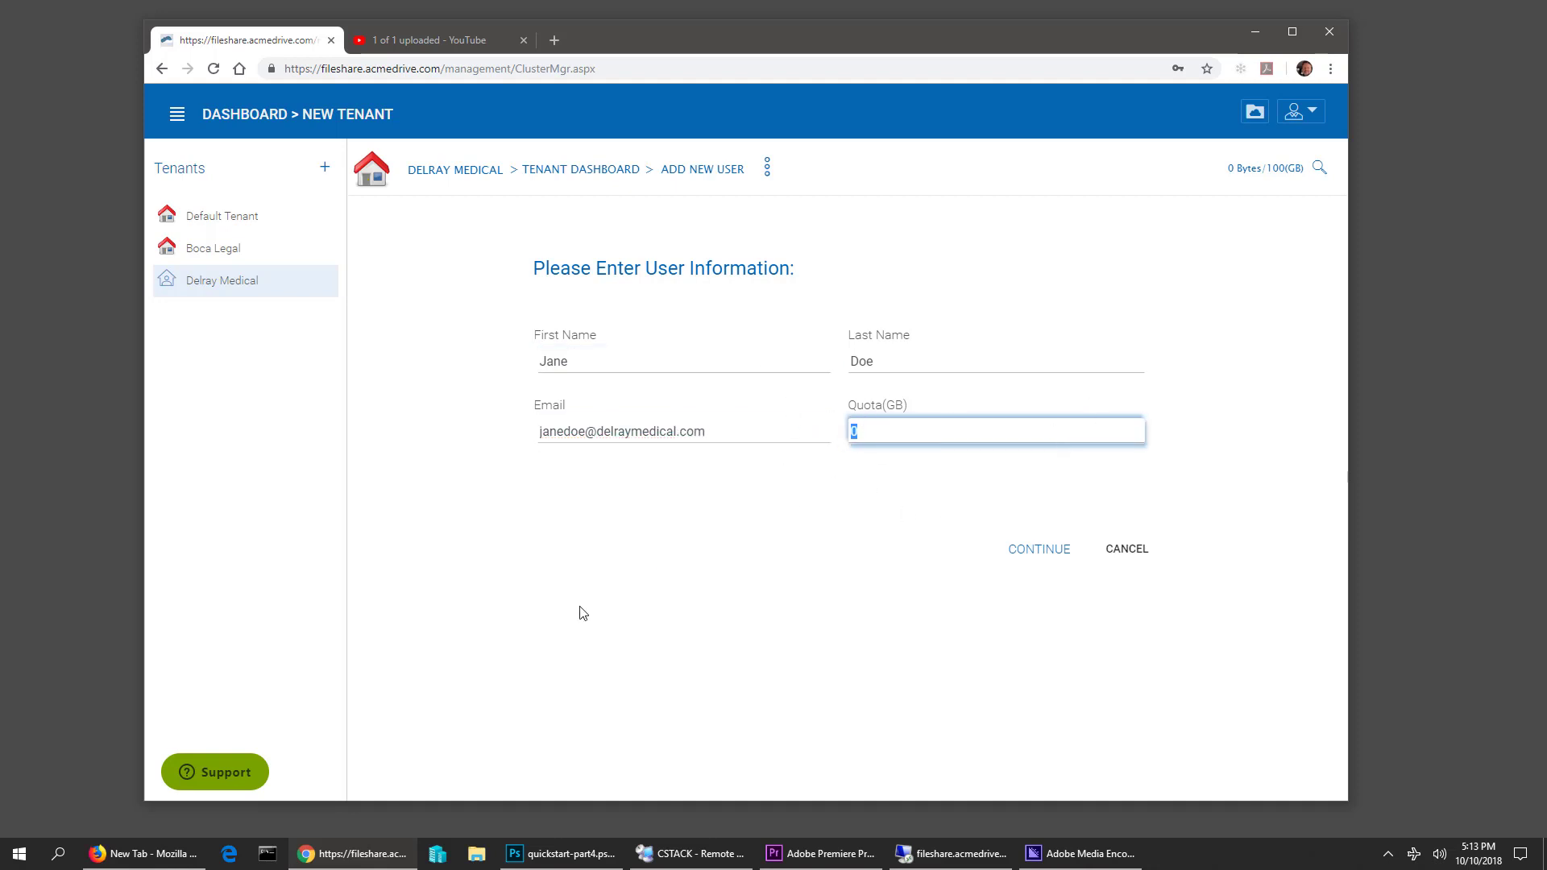
click(1018, 551)
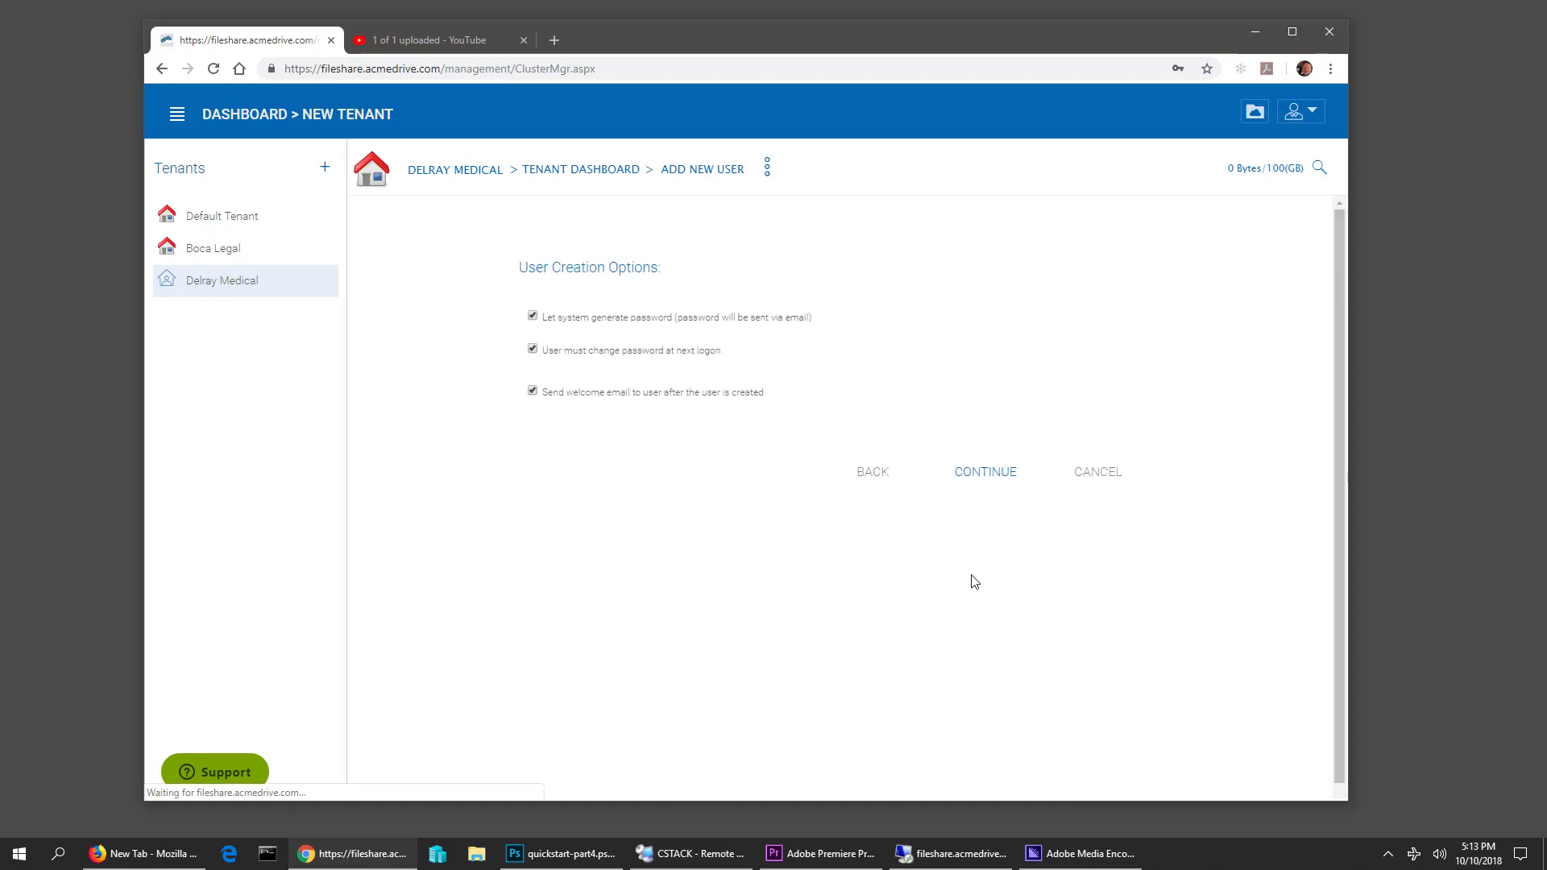
Set a manual confirmed password, with no forced change at logon and no welcome e-mail
click(532, 317)
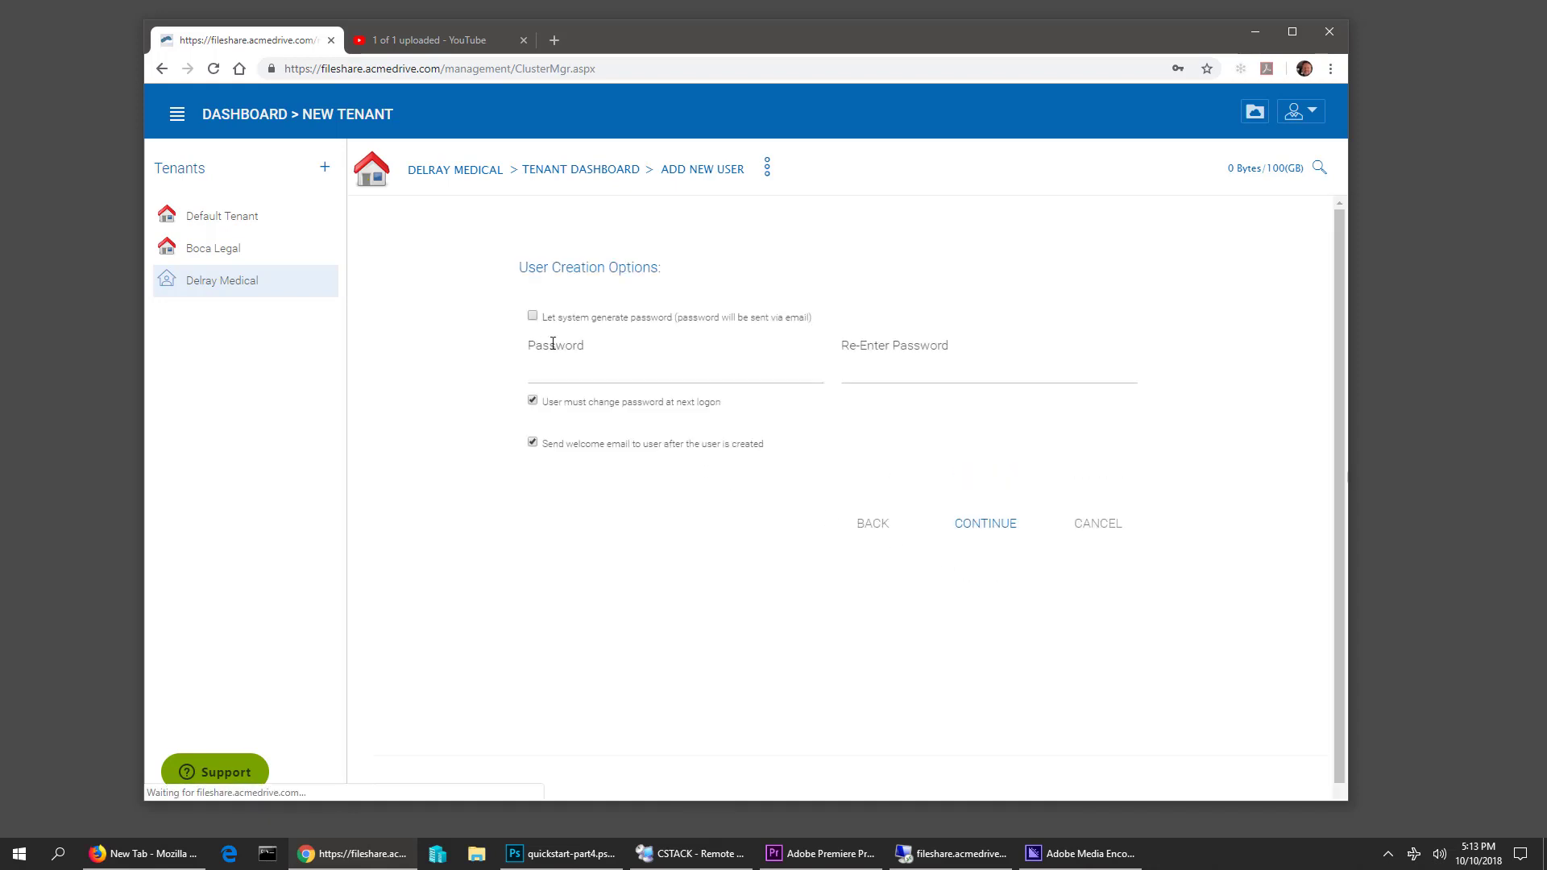
click(572, 370)
text(••)
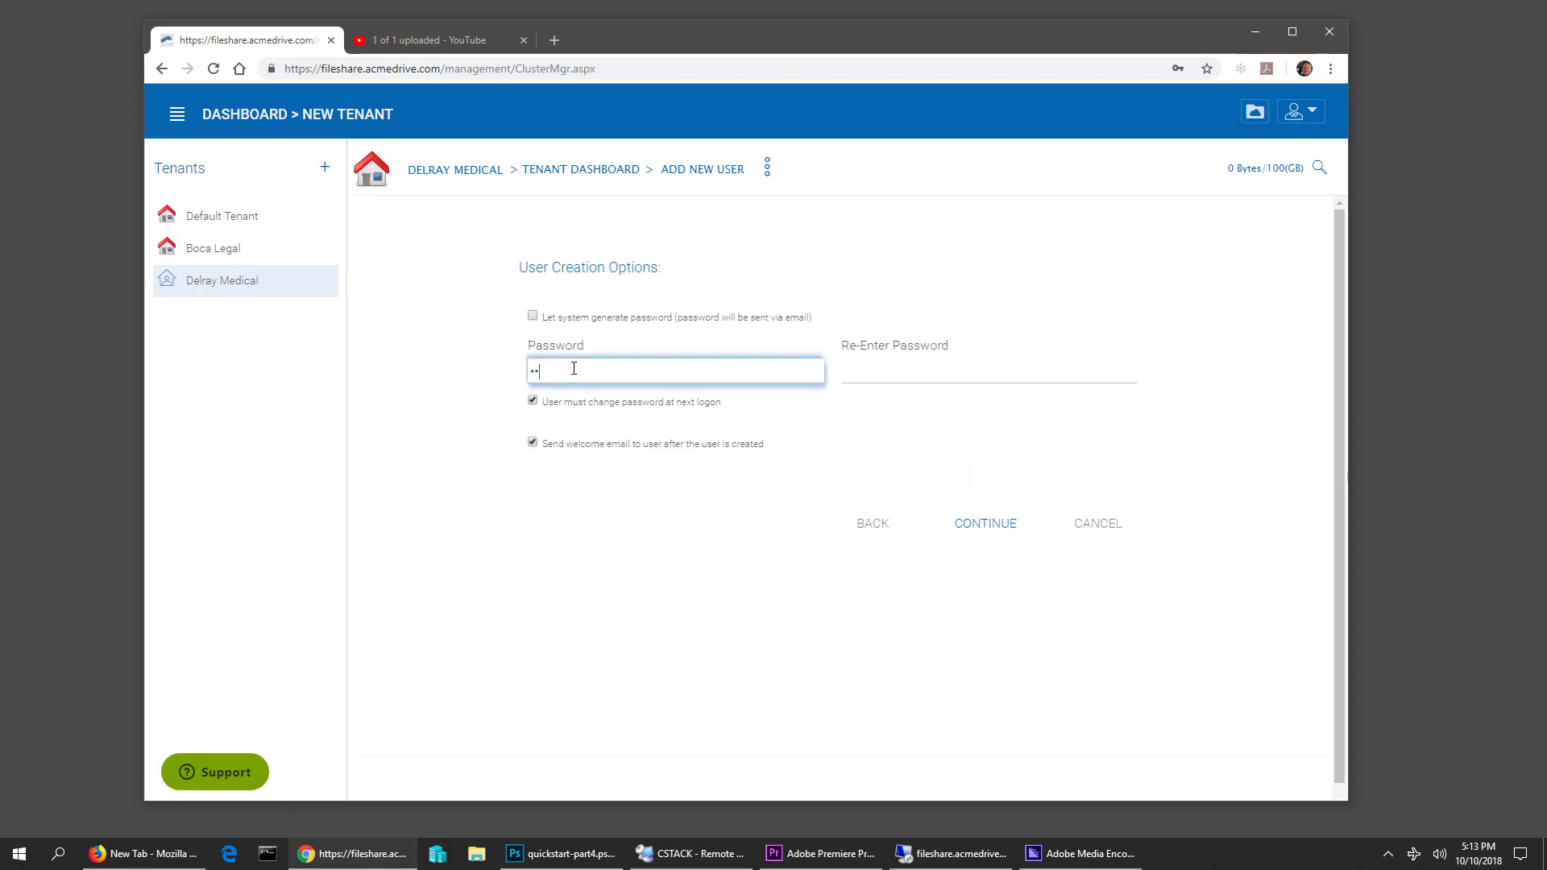
key(Tab)
text(••••)
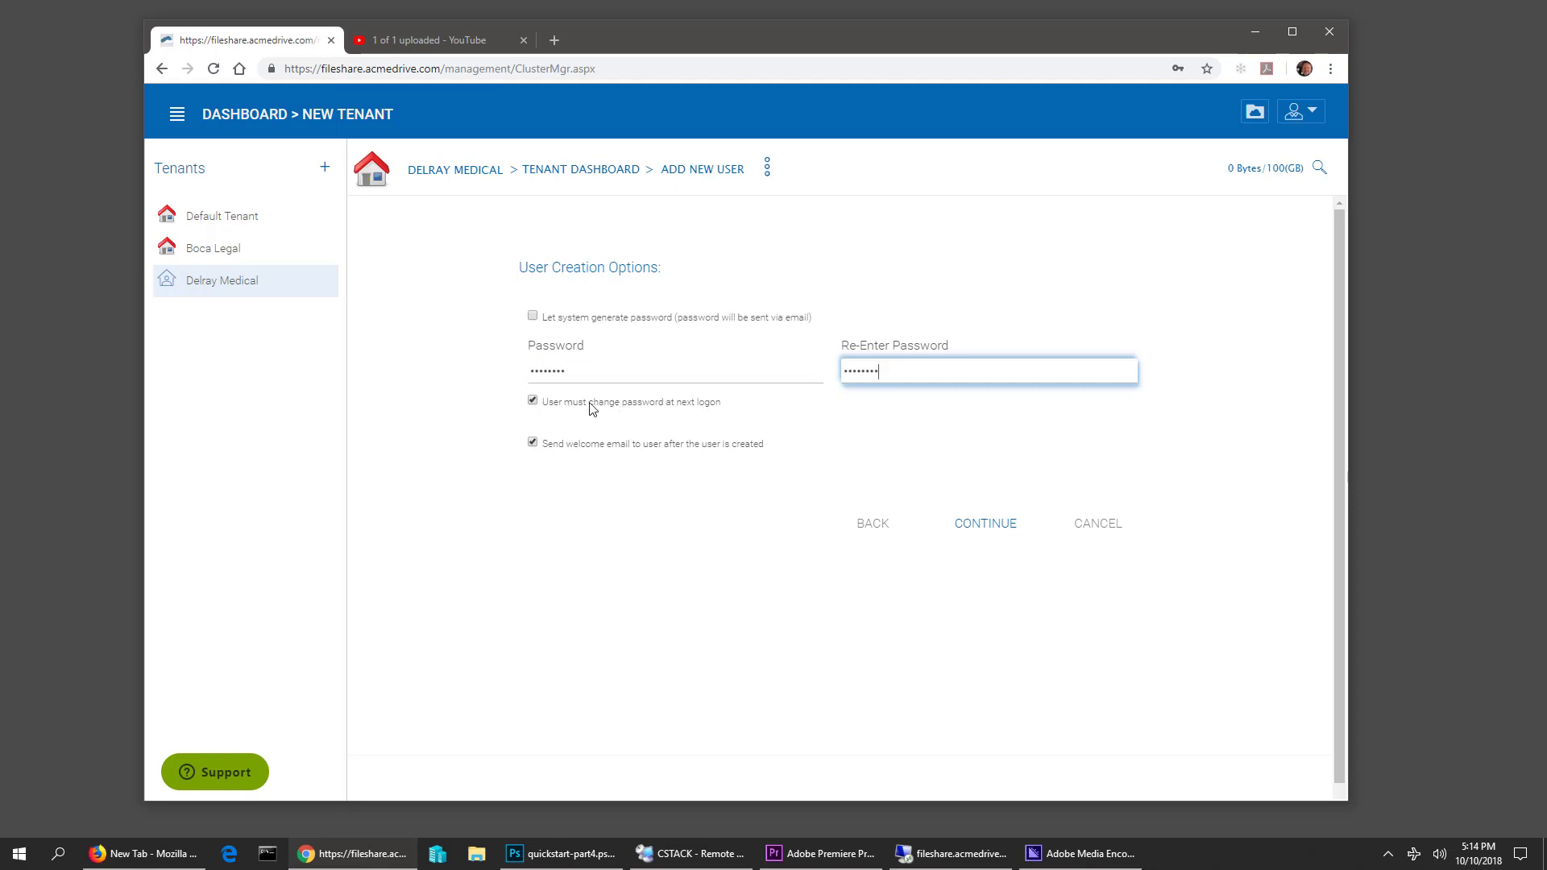
click(534, 402)
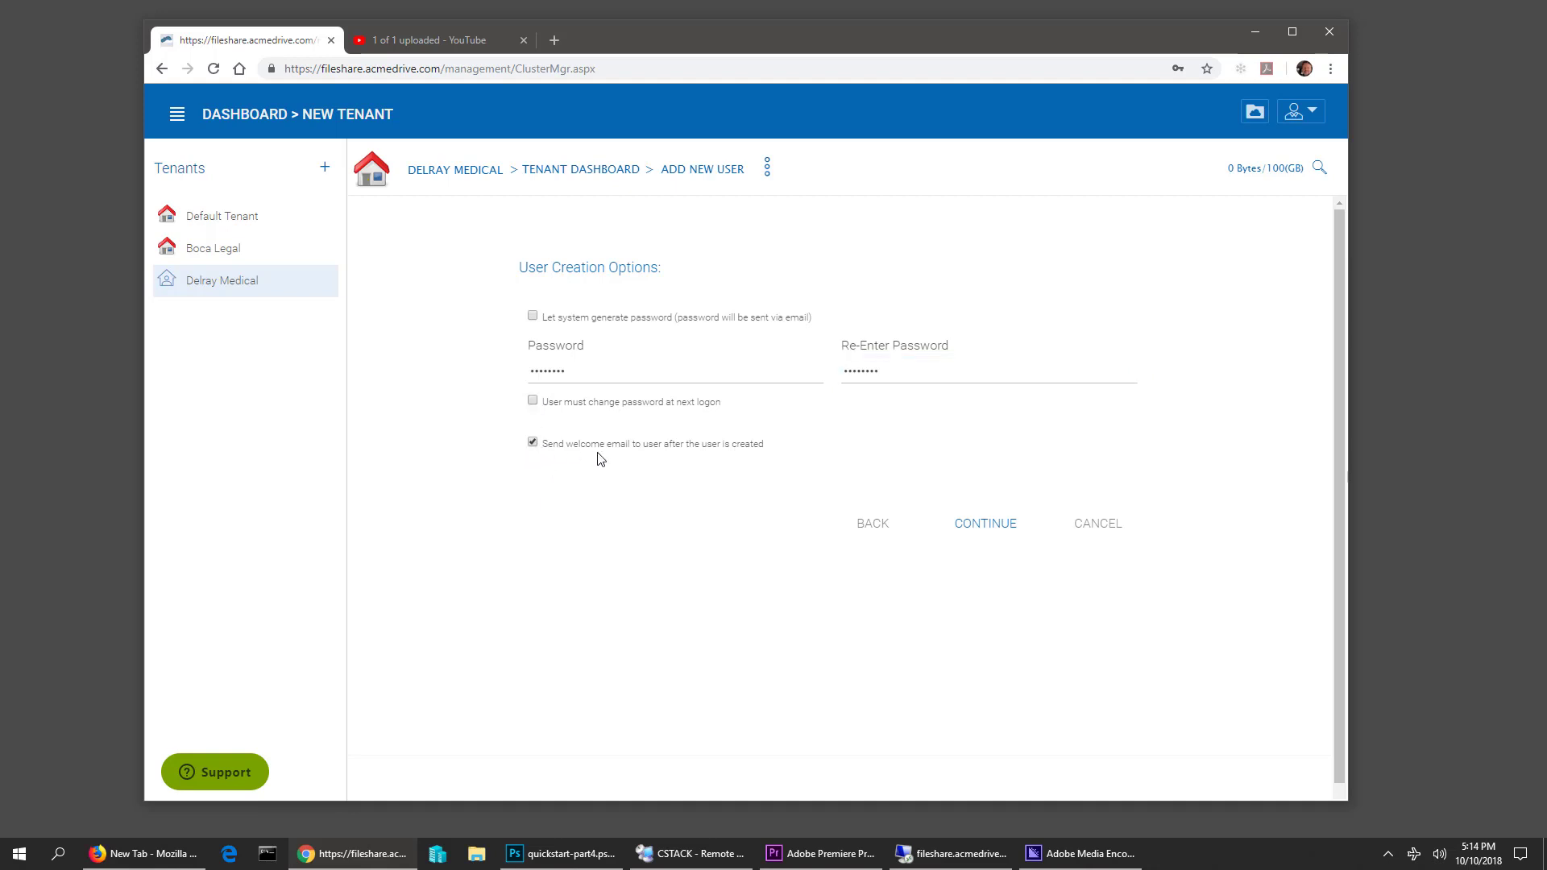
click(544, 444)
click(1009, 375)
click(997, 394)
click(987, 524)
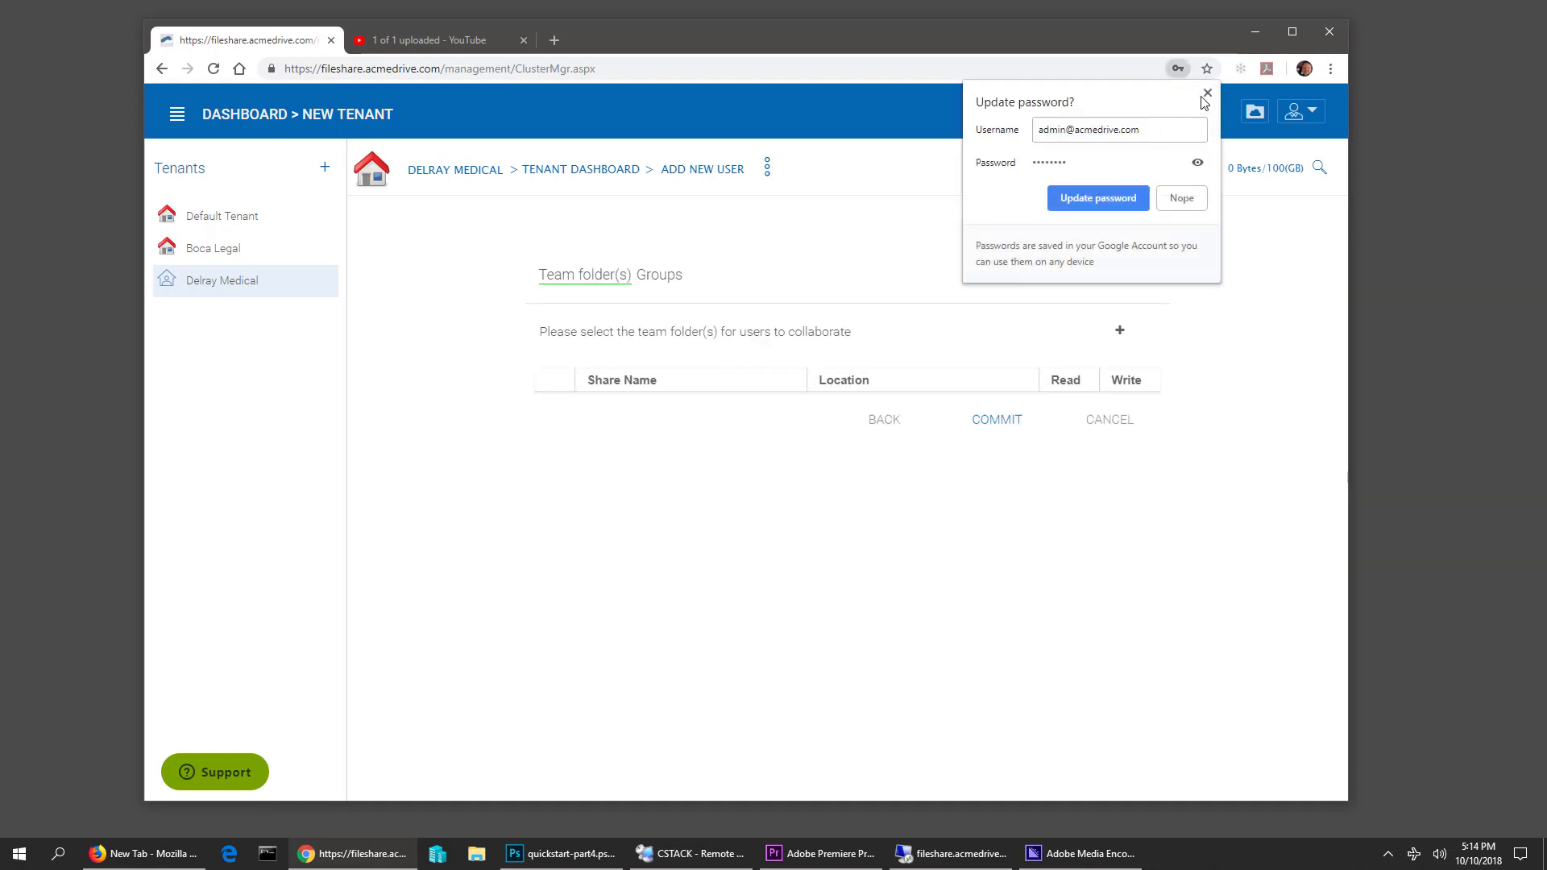
Create an Accounts team folder, give the new user Write access, and commit
click(1098, 198)
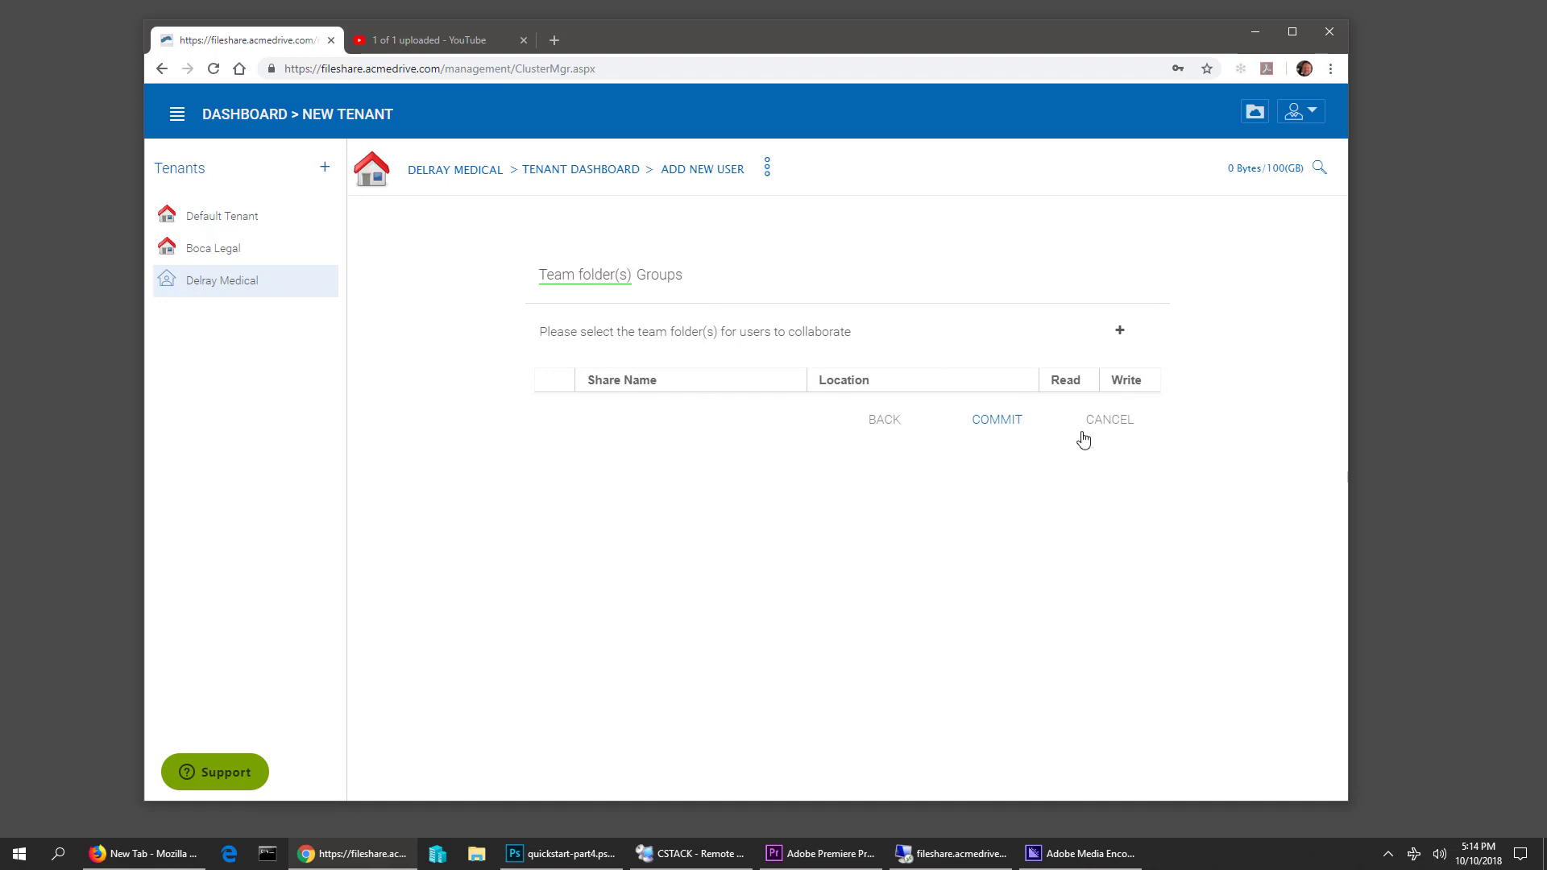
click(1120, 331)
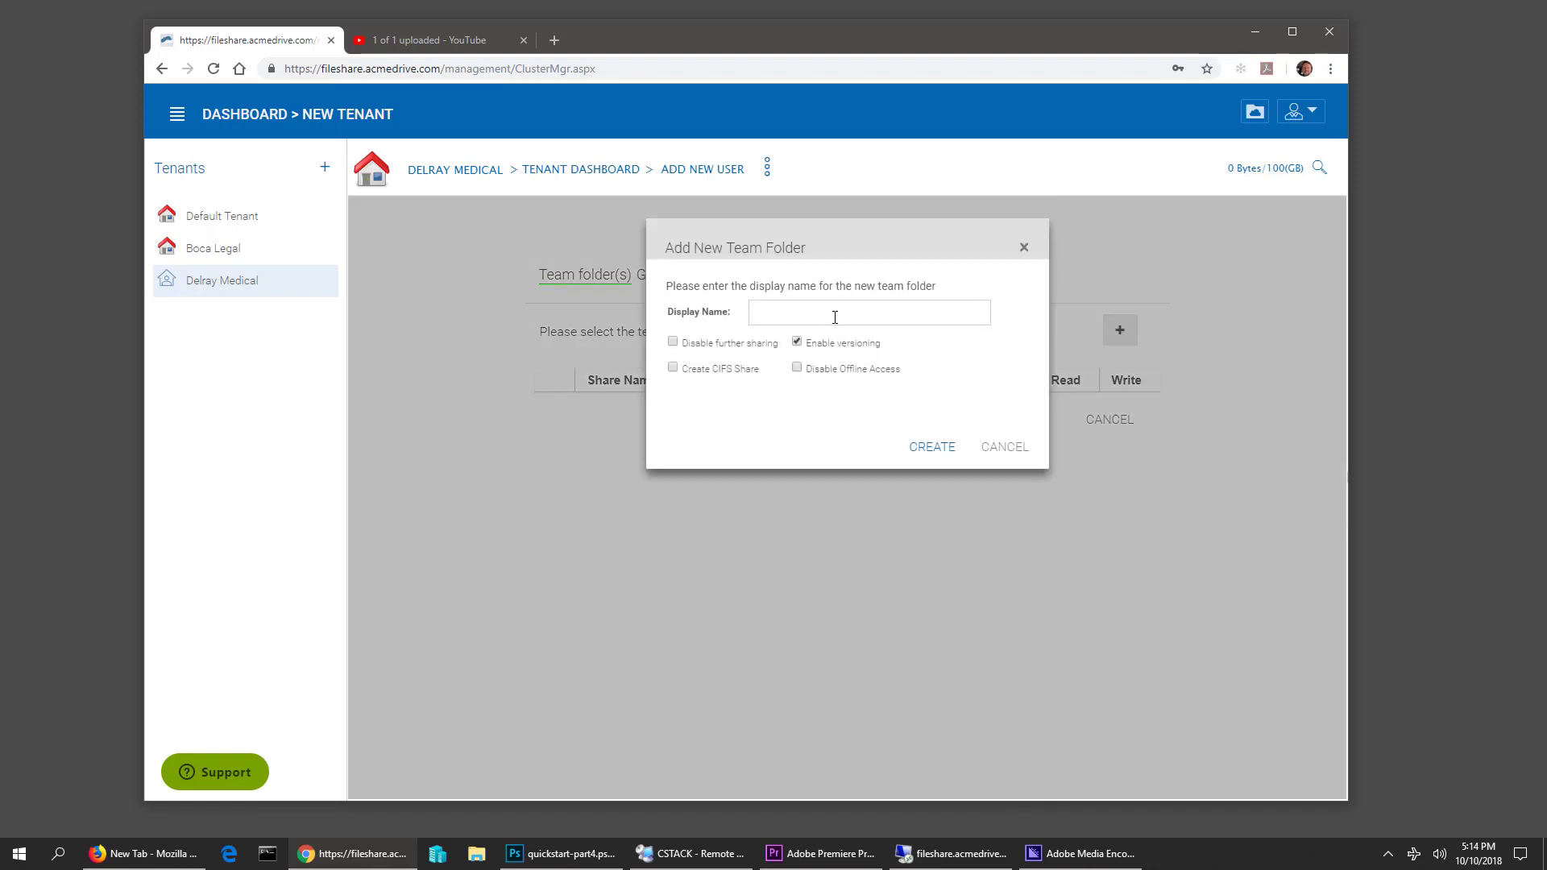
click(835, 317)
text(P)
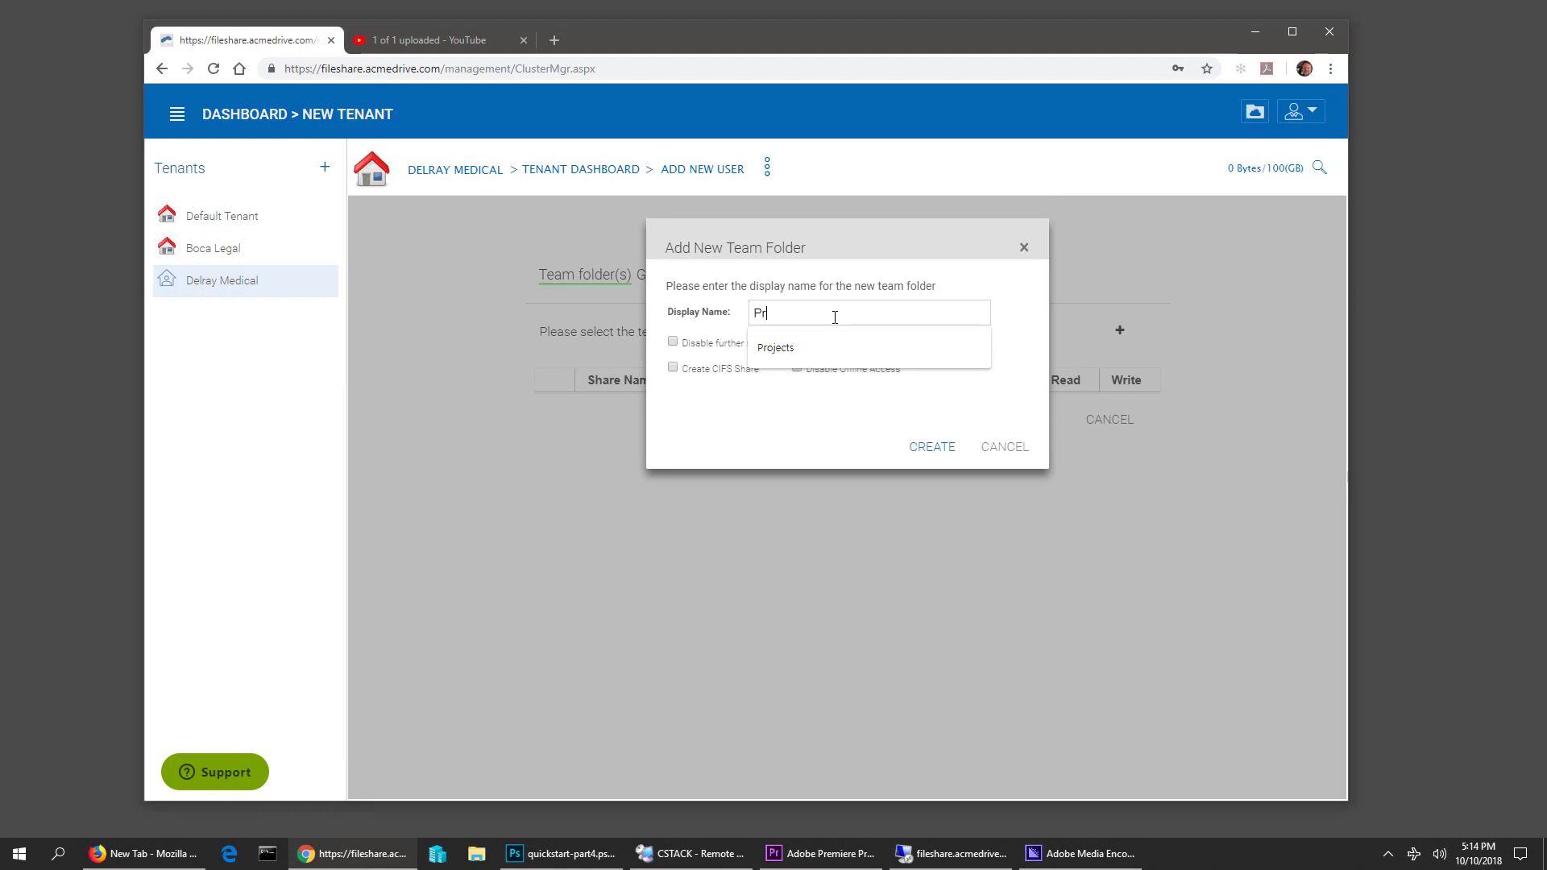
text(r)
key(BackSpace)
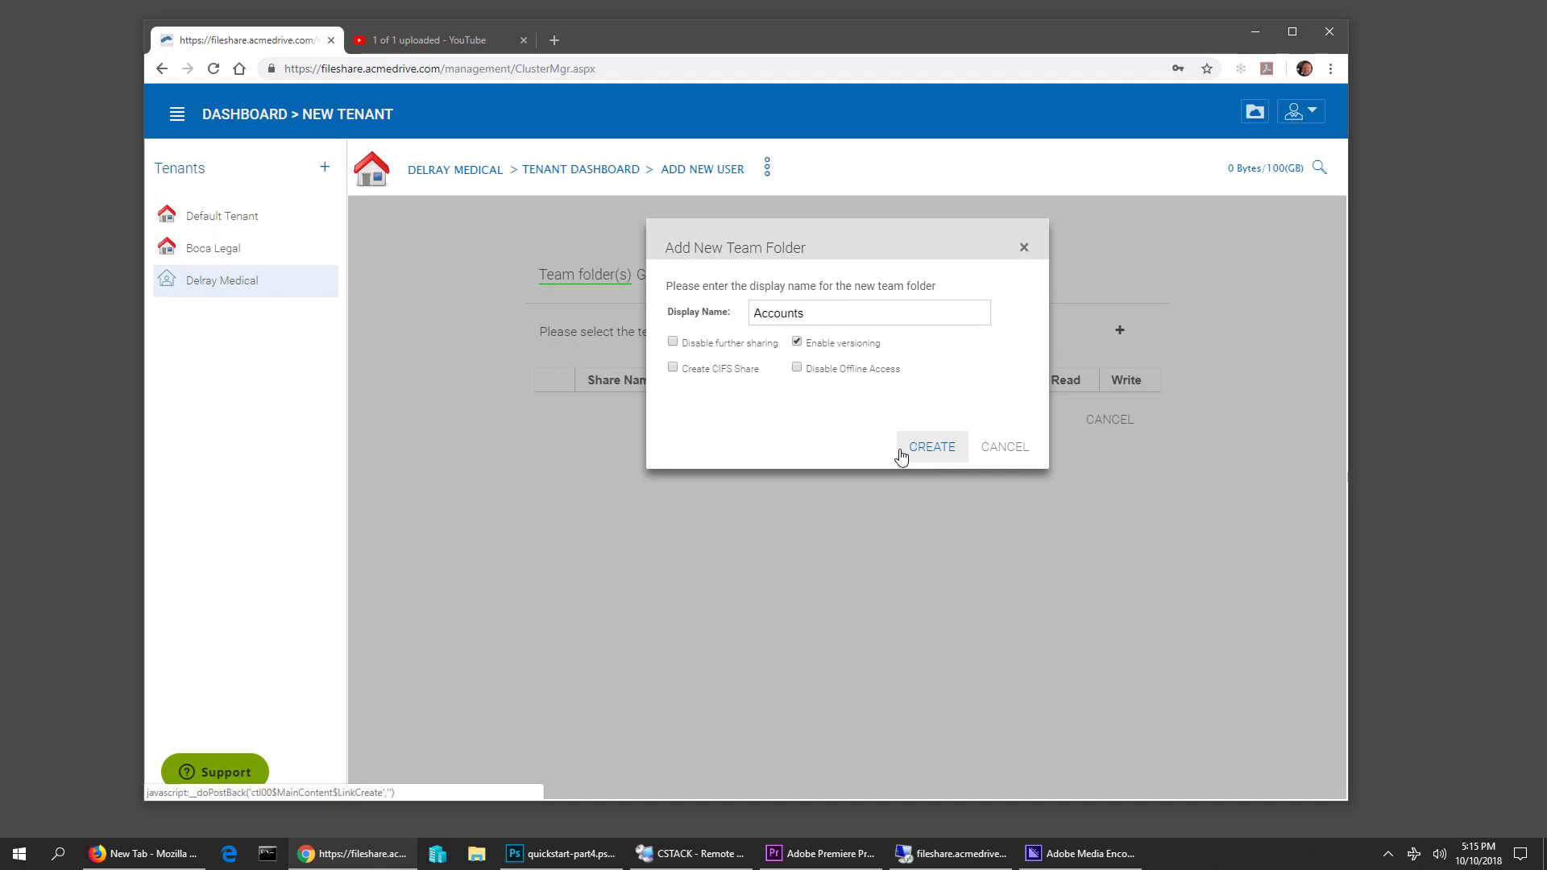
click(934, 453)
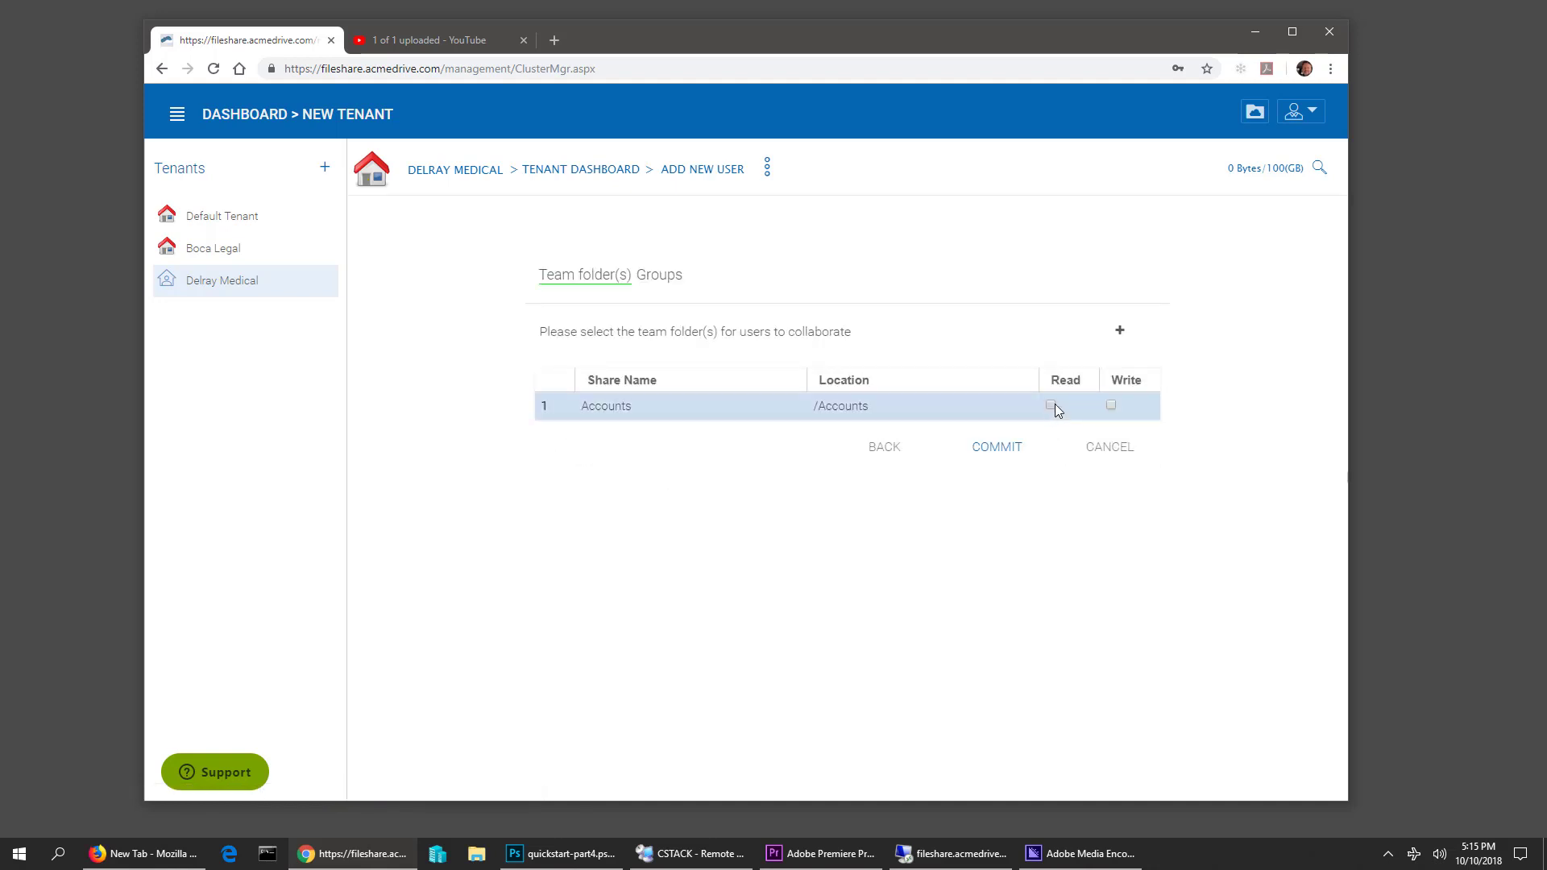
click(1111, 404)
click(997, 448)
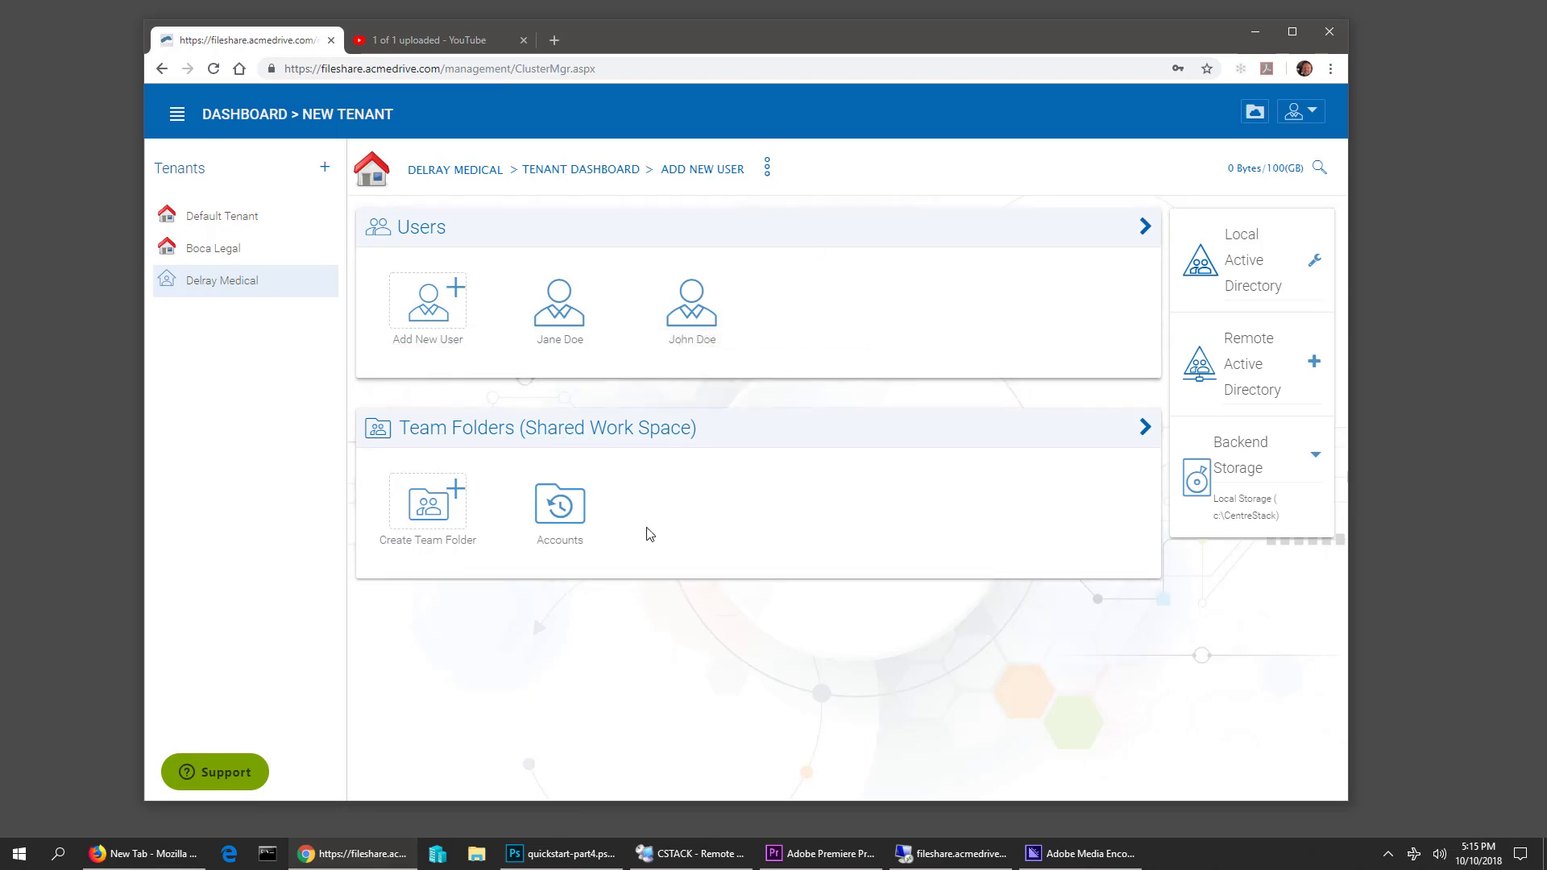
Check the Accounts folder's collaborators, then return to the tenant dashboard and widen the window
click(548, 506)
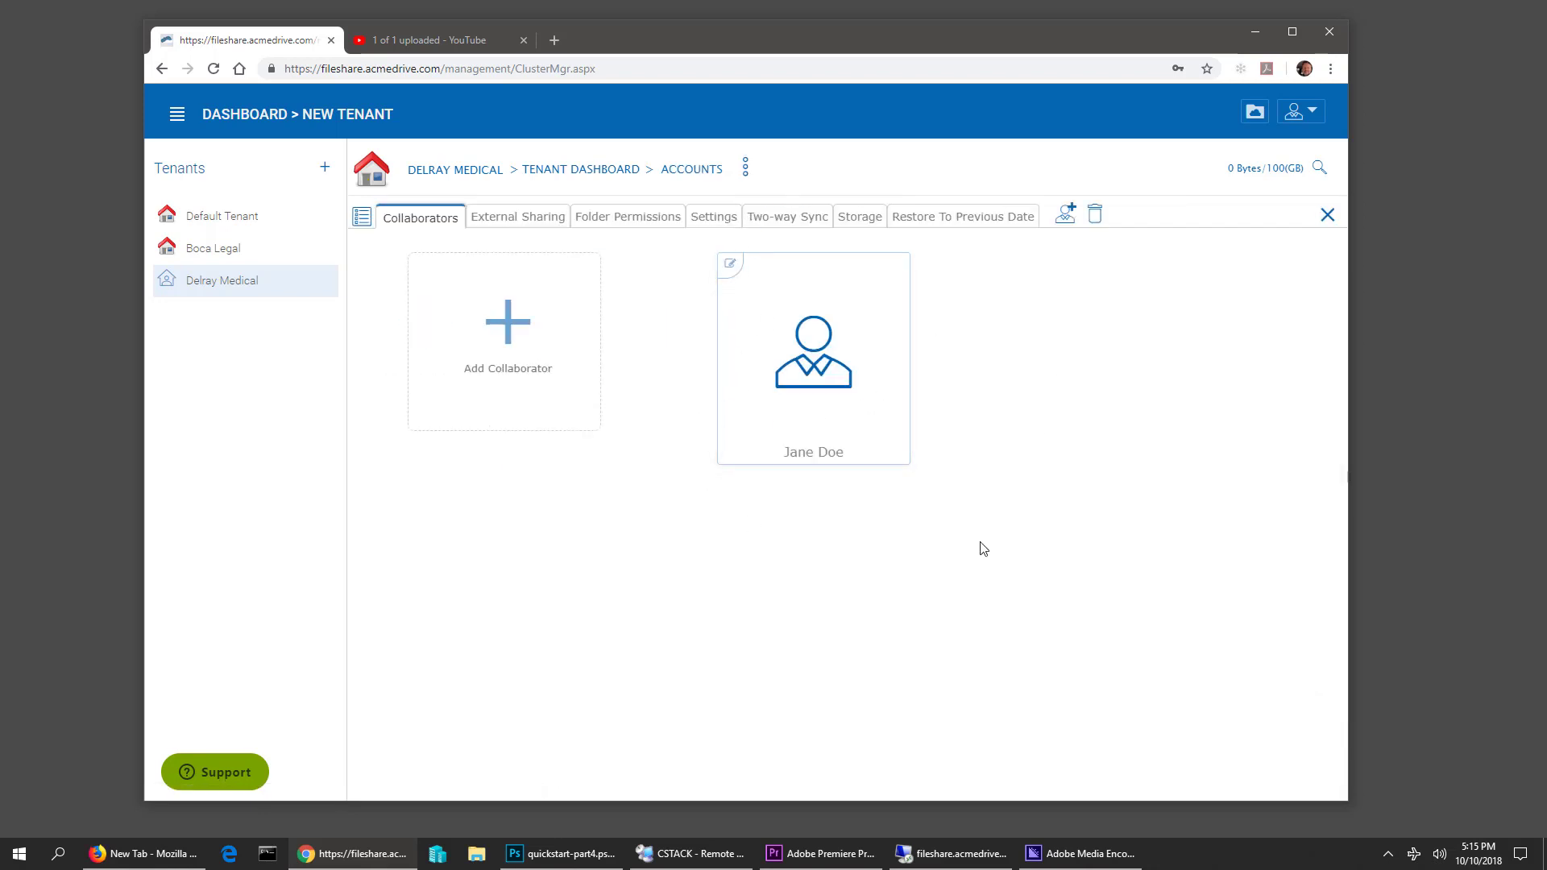
click(578, 170)
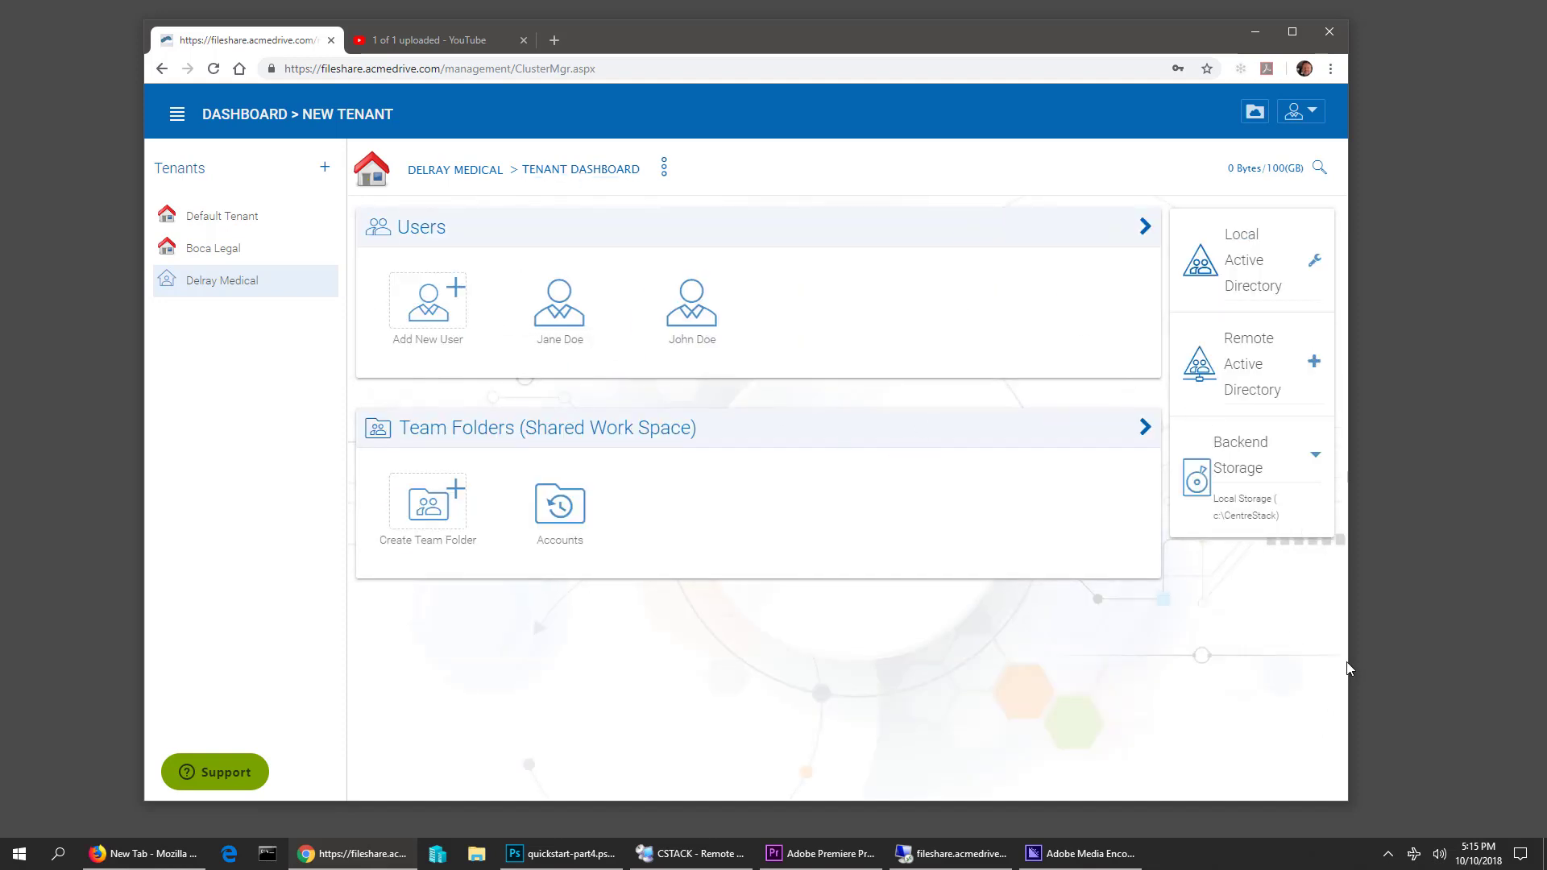
drag(1350, 669, 1434, 669)
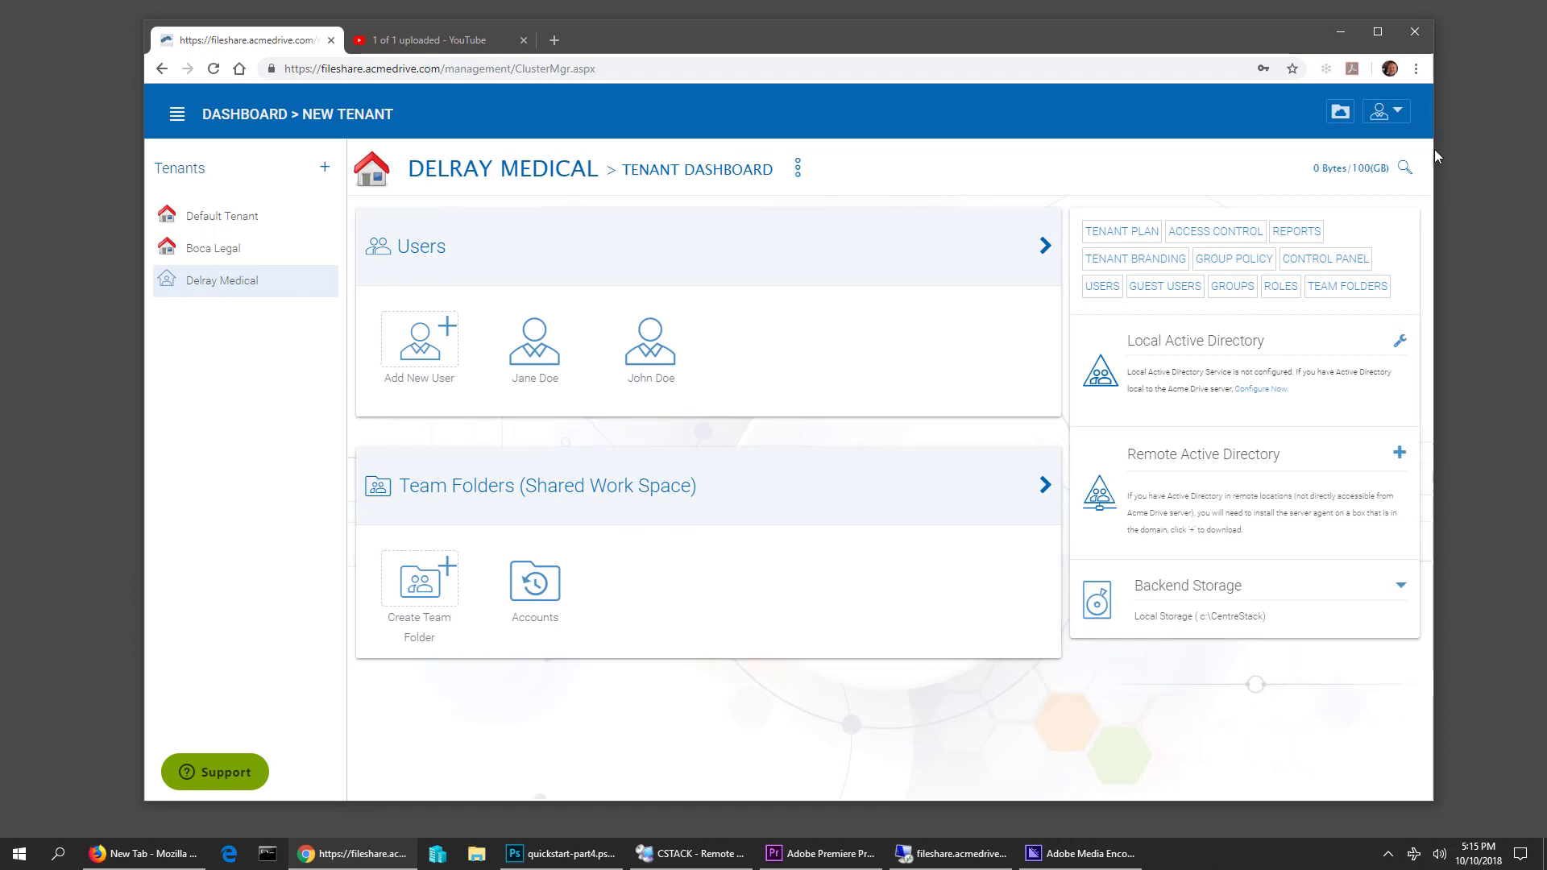
Log out of the admin account, sign in as the first user, and open the empty Accounts folder
click(1386, 117)
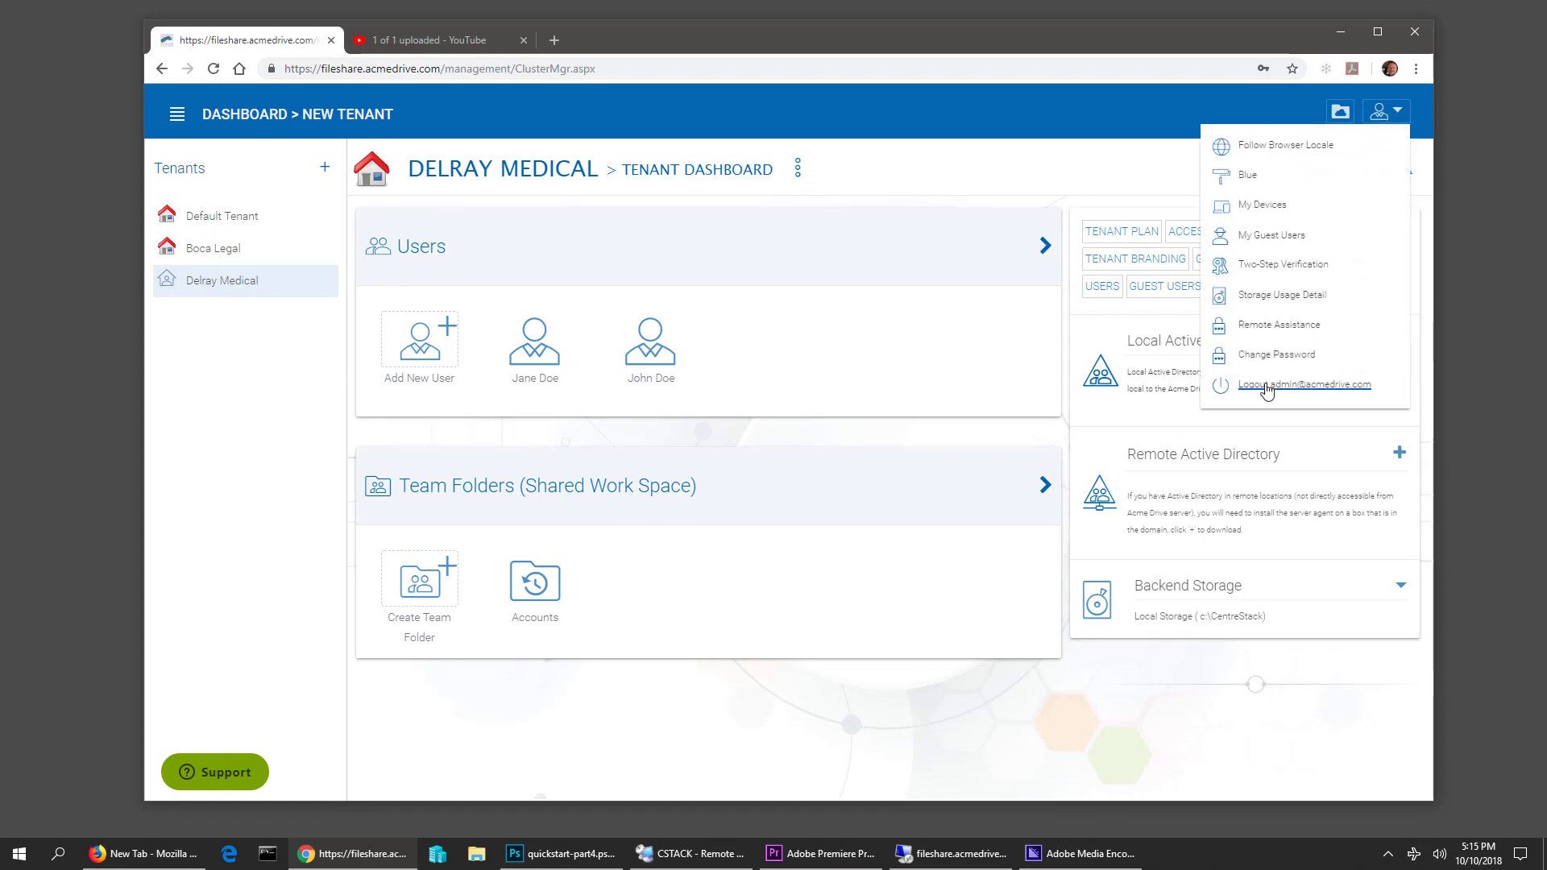
click(1268, 386)
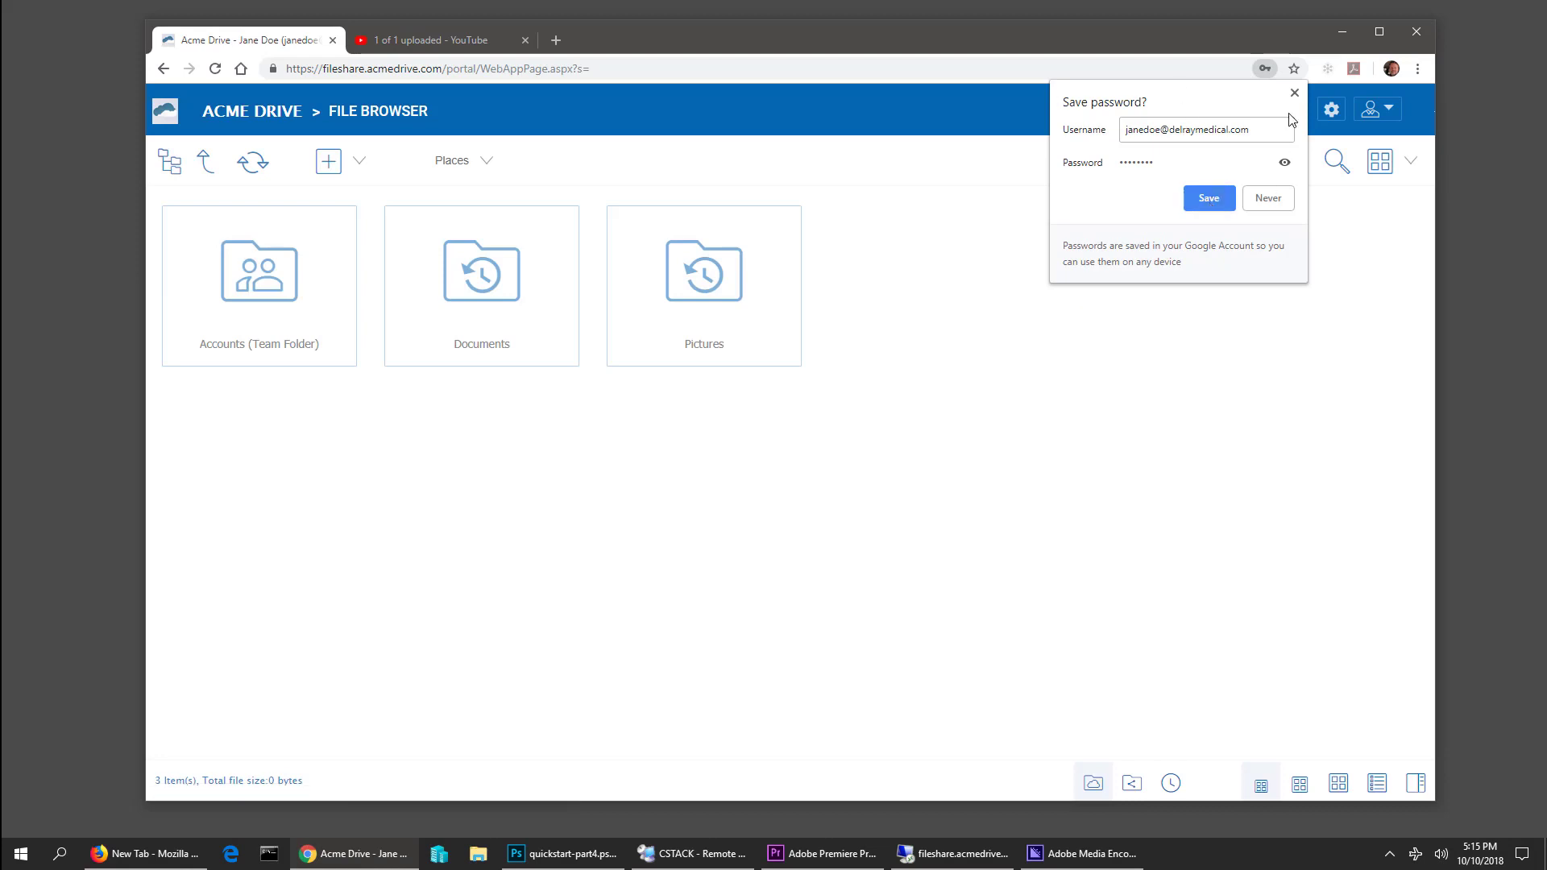
click(1295, 94)
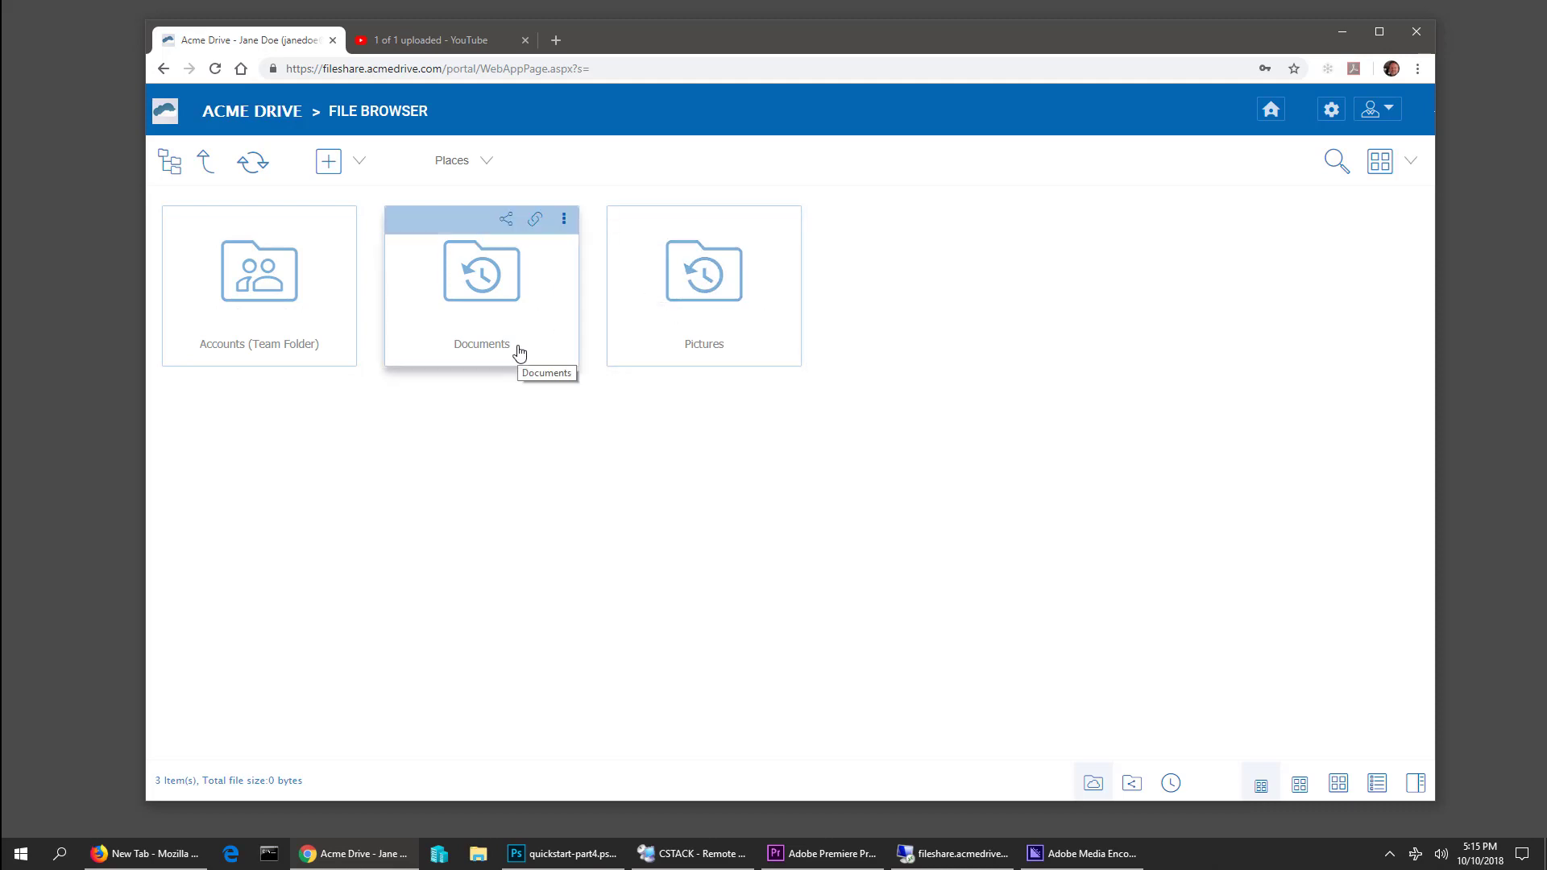
click(278, 290)
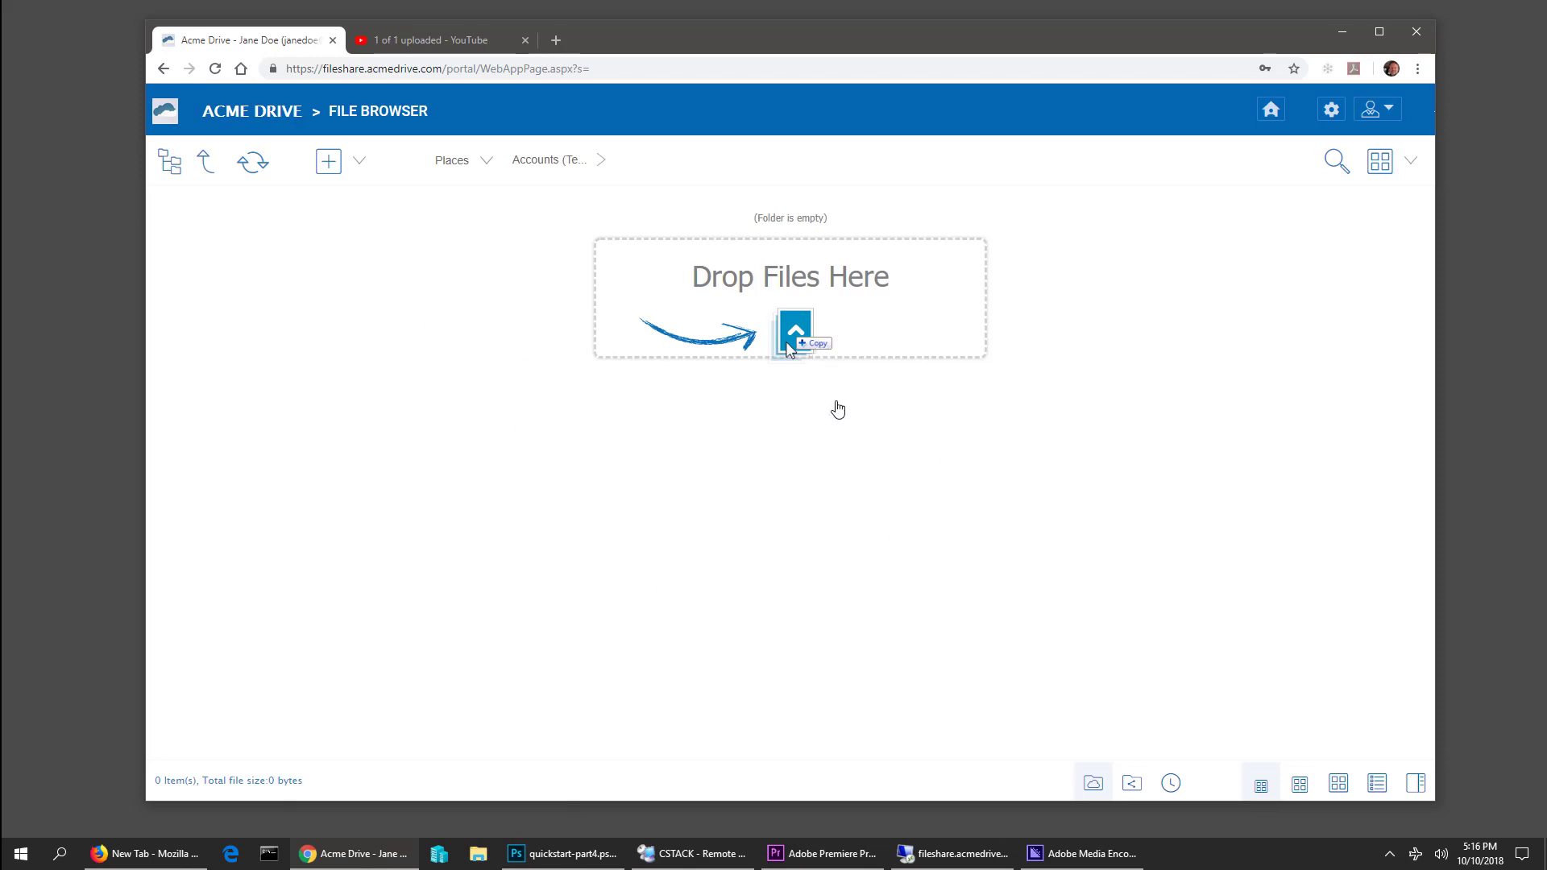
mouse_move(1042, 27)
mouse_down()
mouse_move(1081, 31)
mouse_move(1063, 30)
mouse_up()
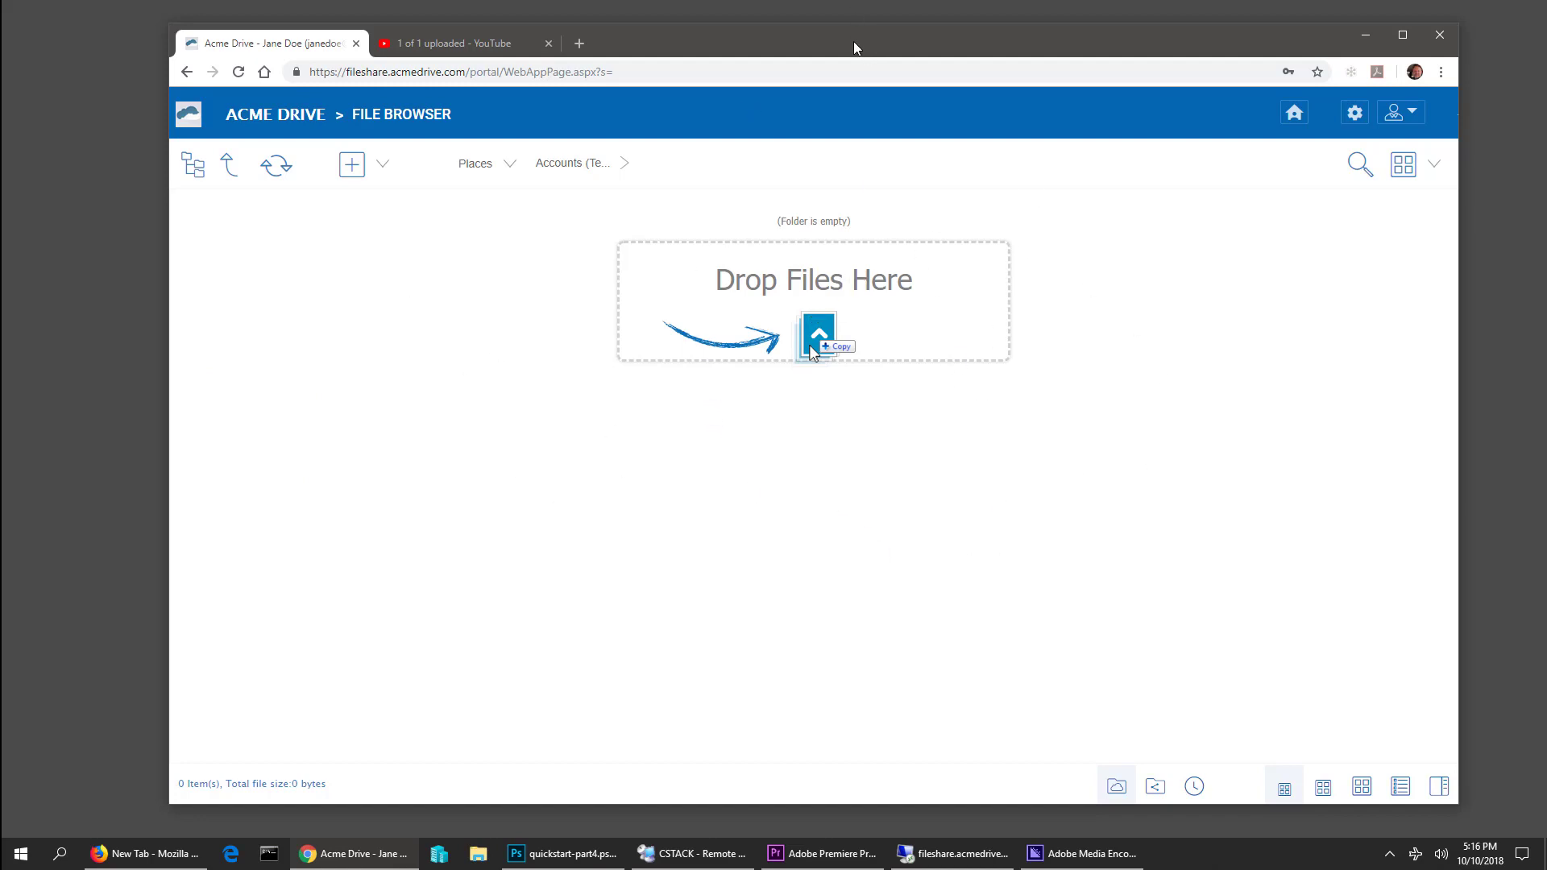
drag(854, 48, 837, 46)
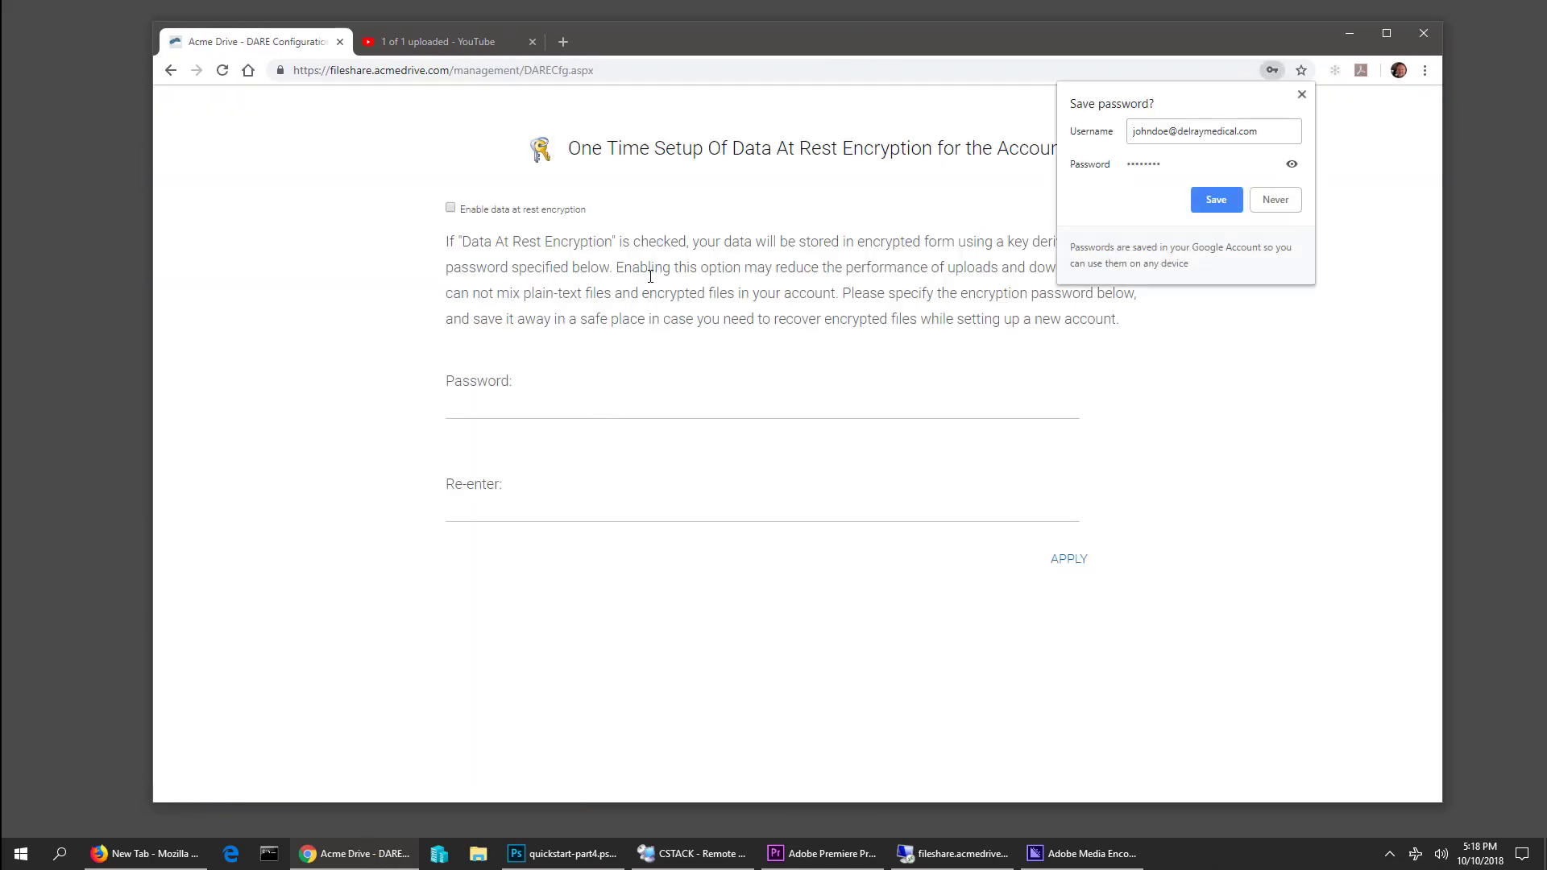
Save the login, then enable data-at-rest encryption with a confirmed password and apply it
click(1217, 206)
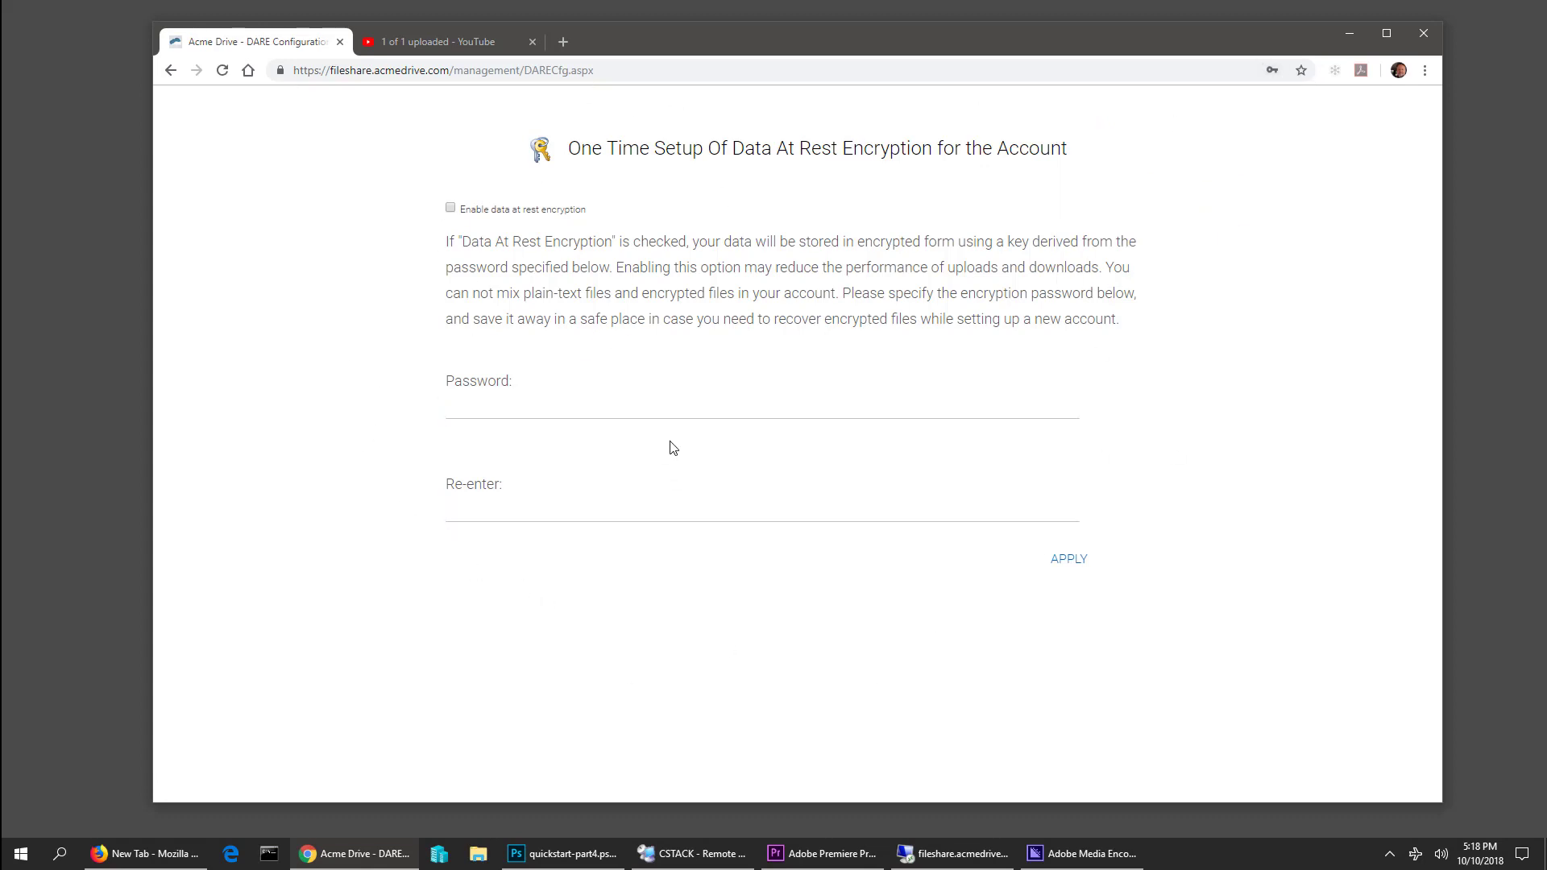
click(672, 404)
drag(295, 71, 609, 66)
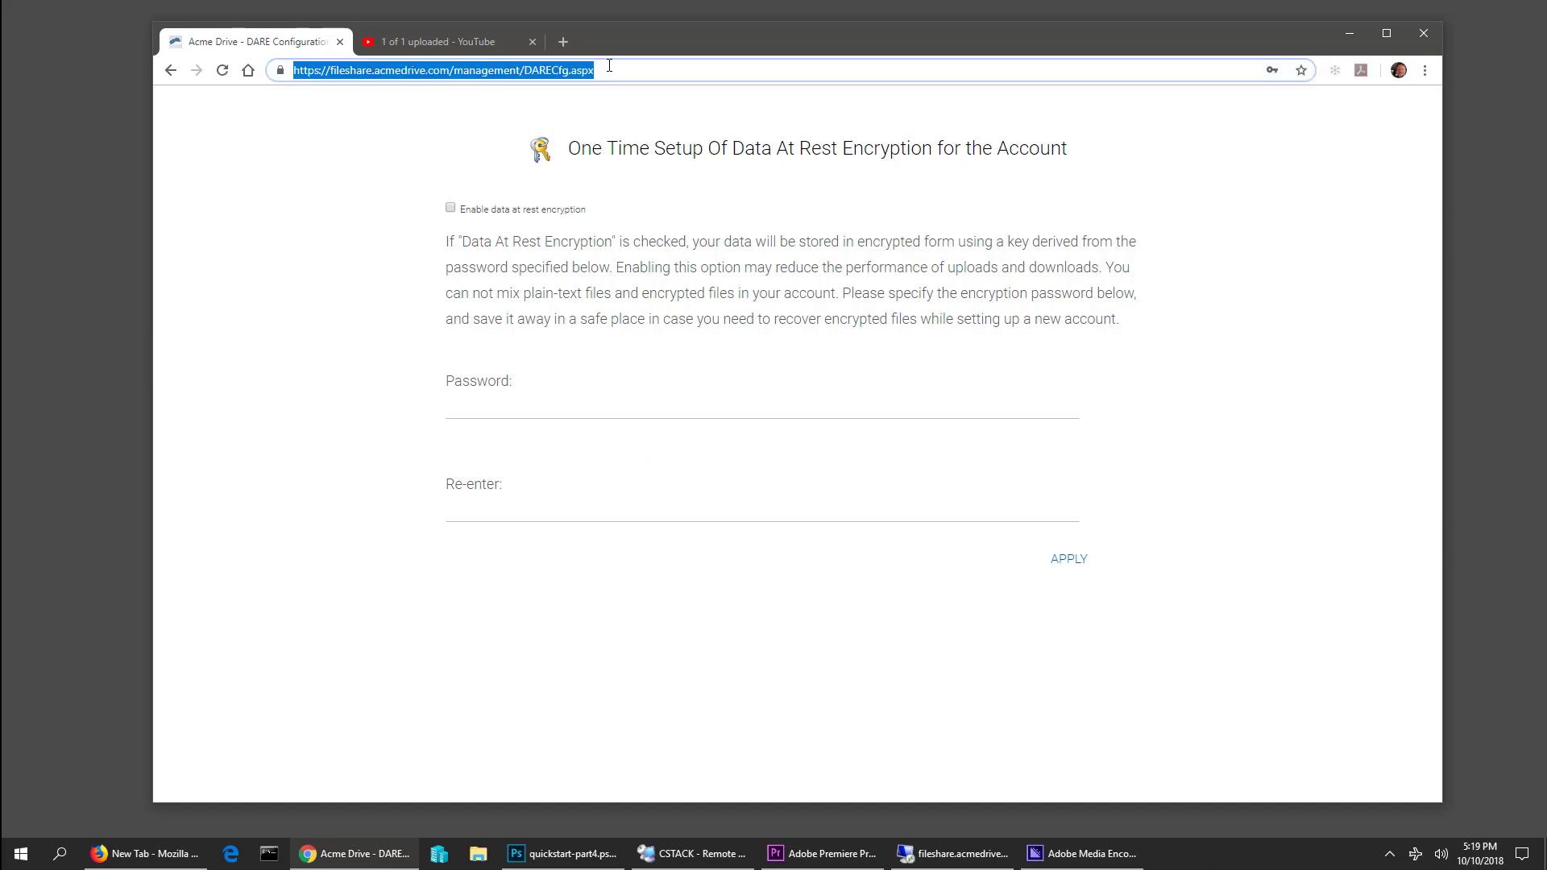
click(558, 73)
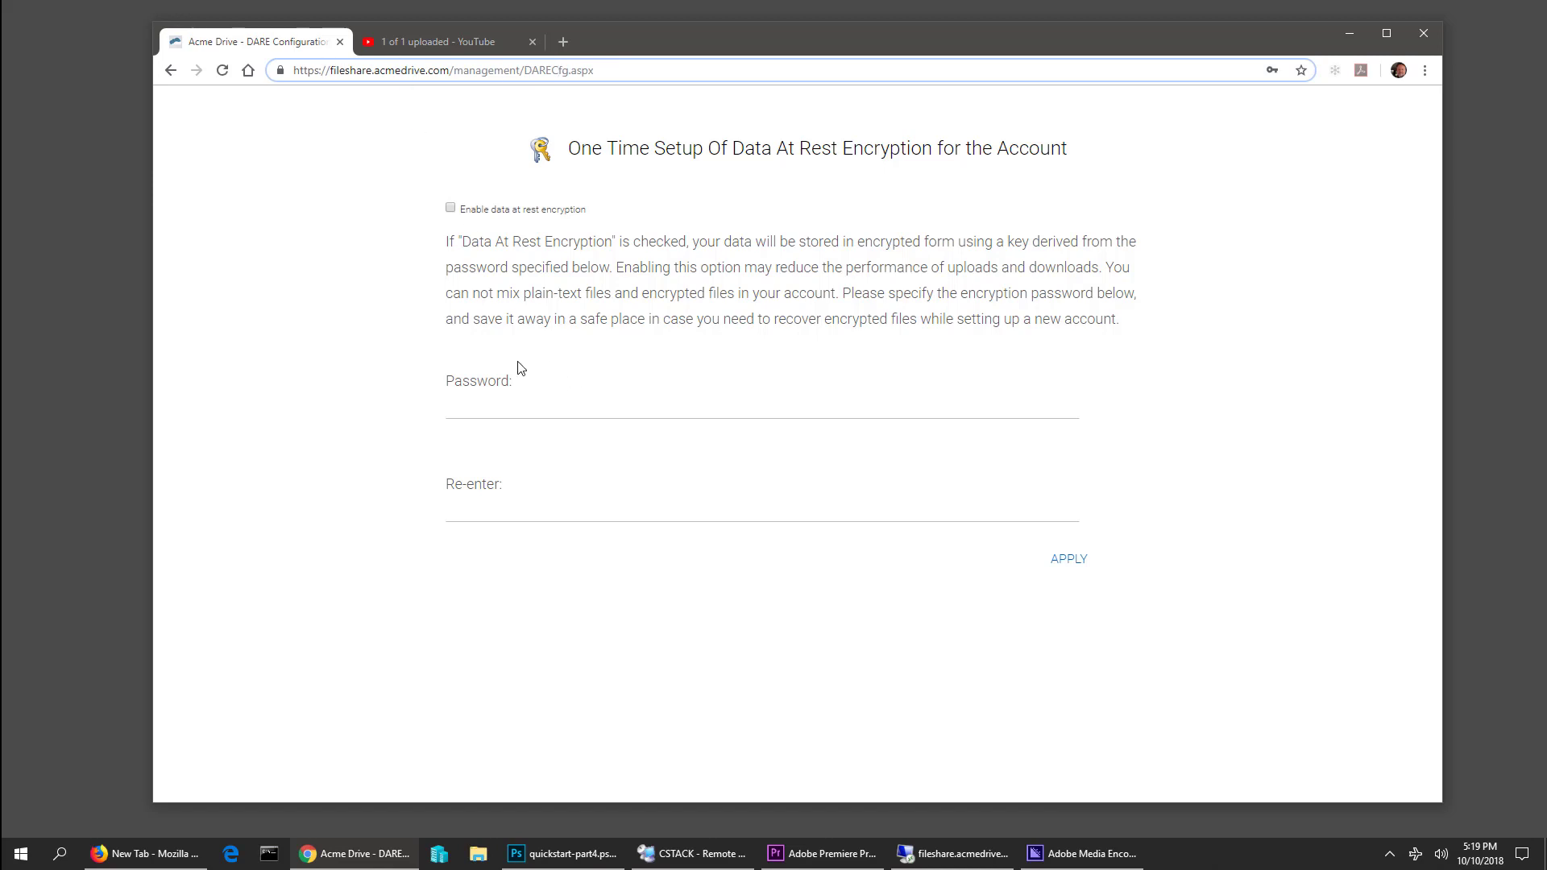
click(450, 210)
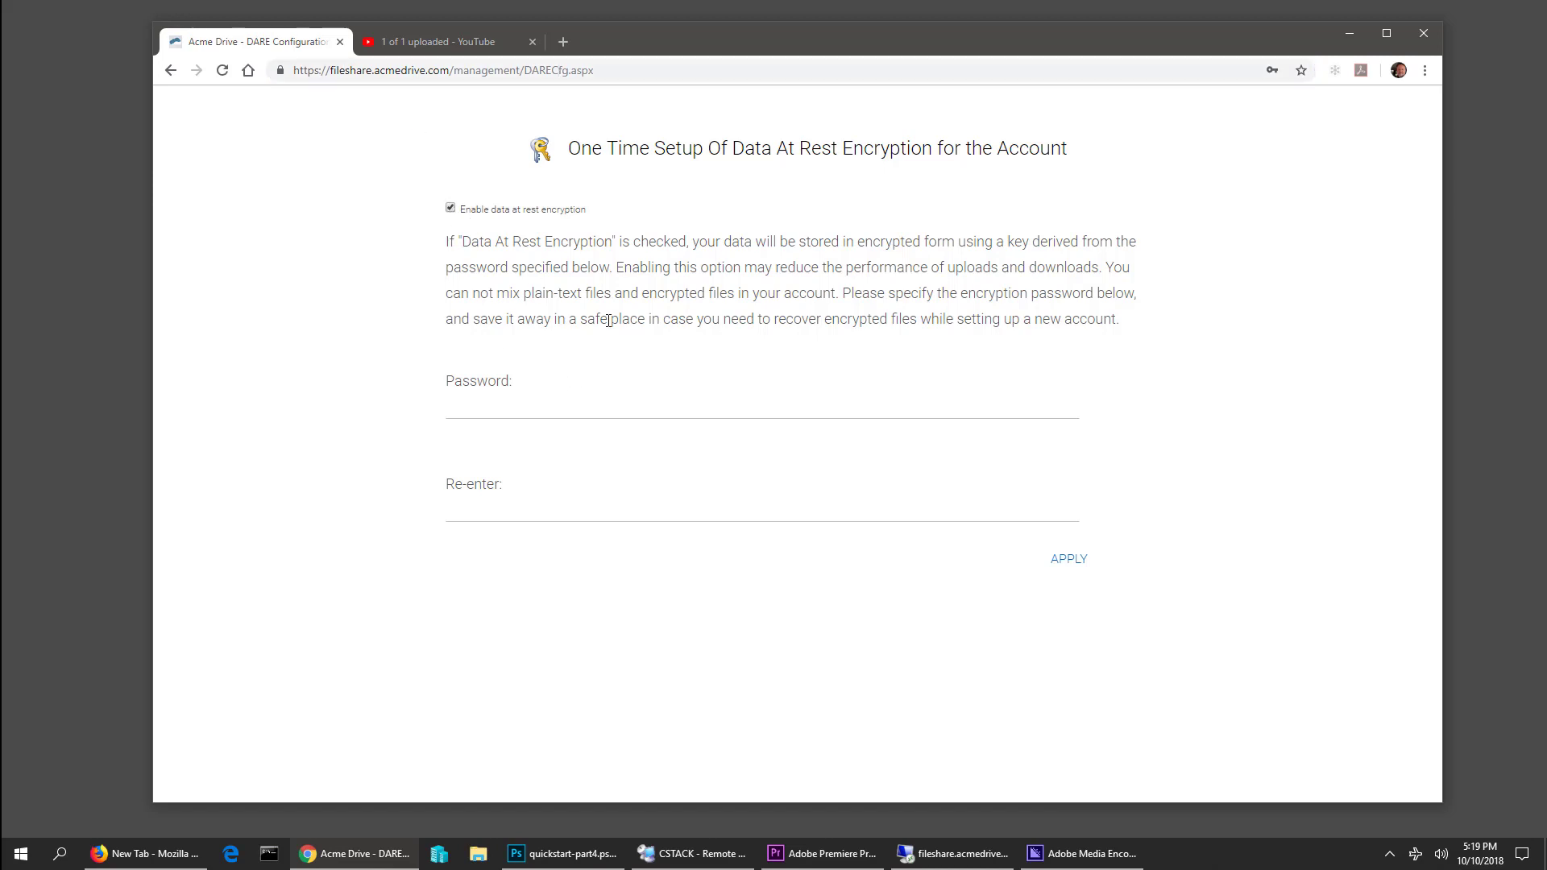
click(473, 415)
click(494, 414)
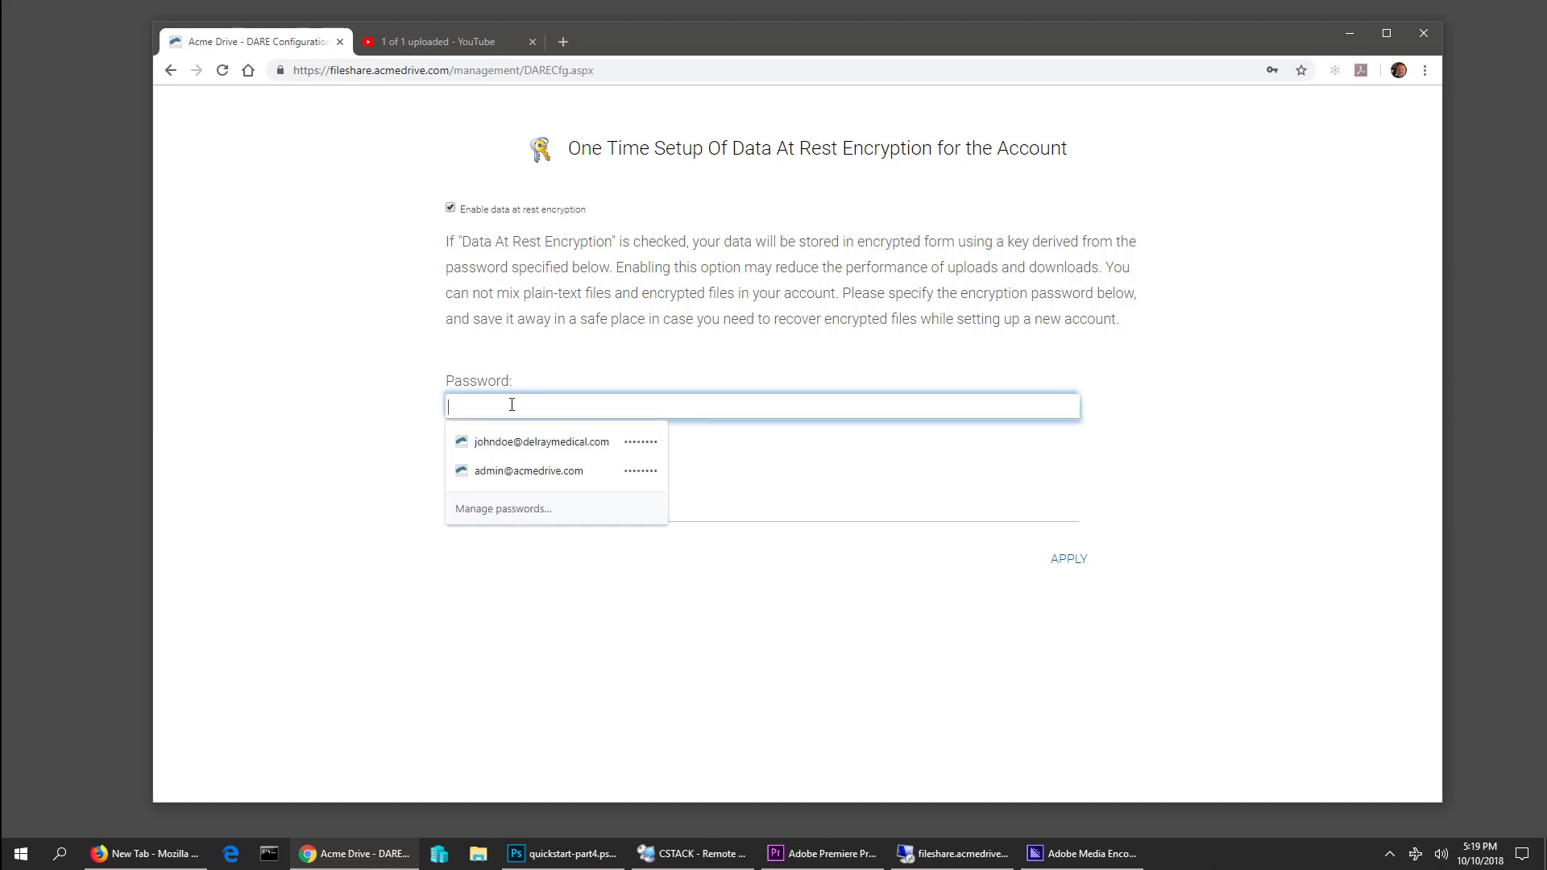
text(••••)
key(Tab)
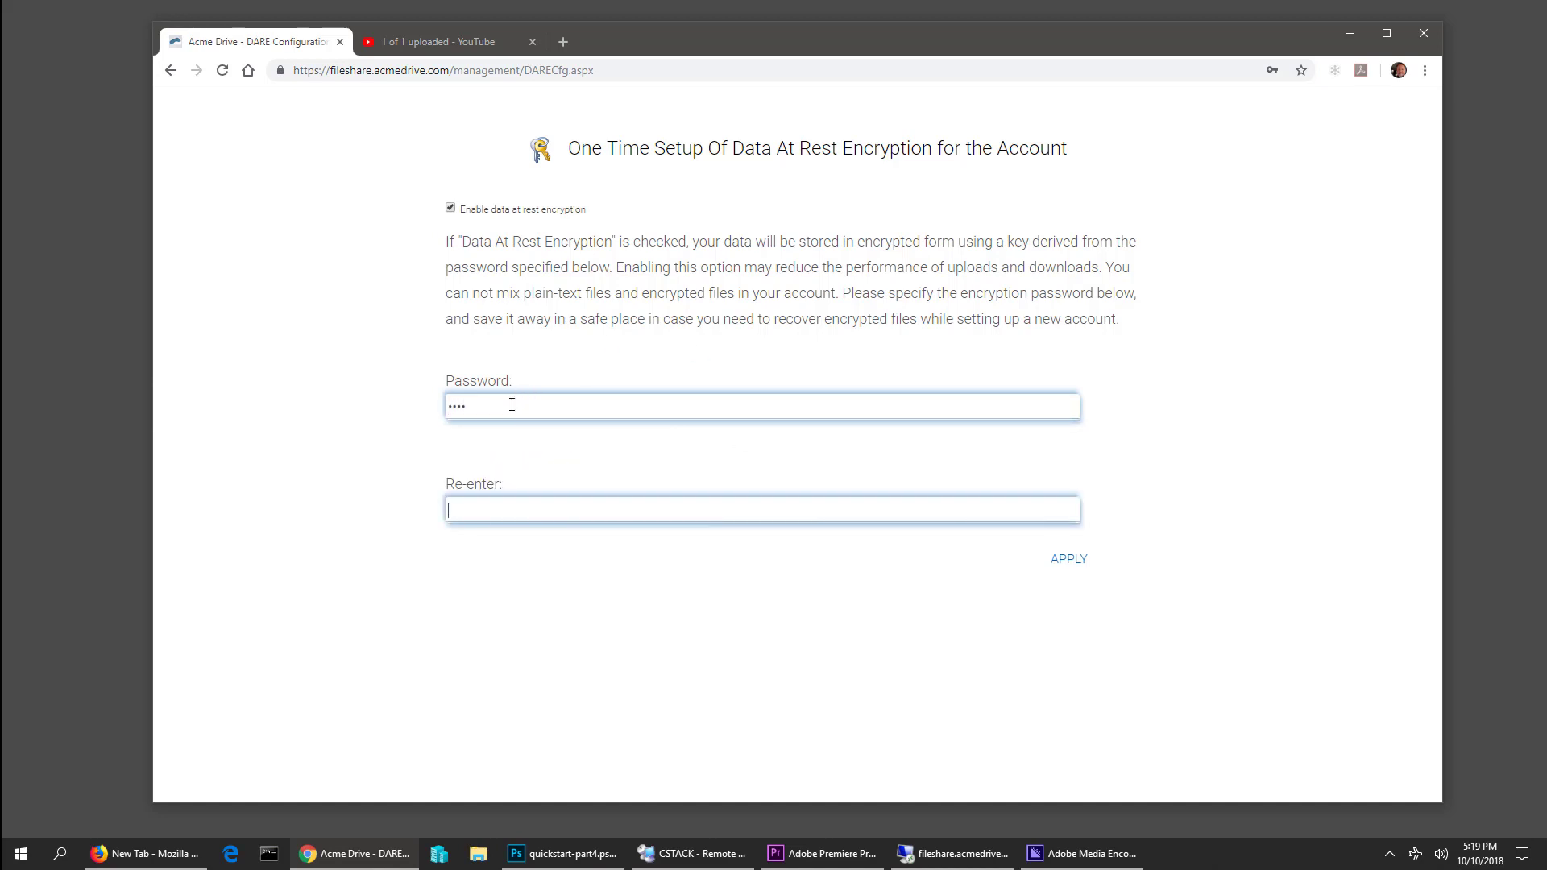
click(1067, 558)
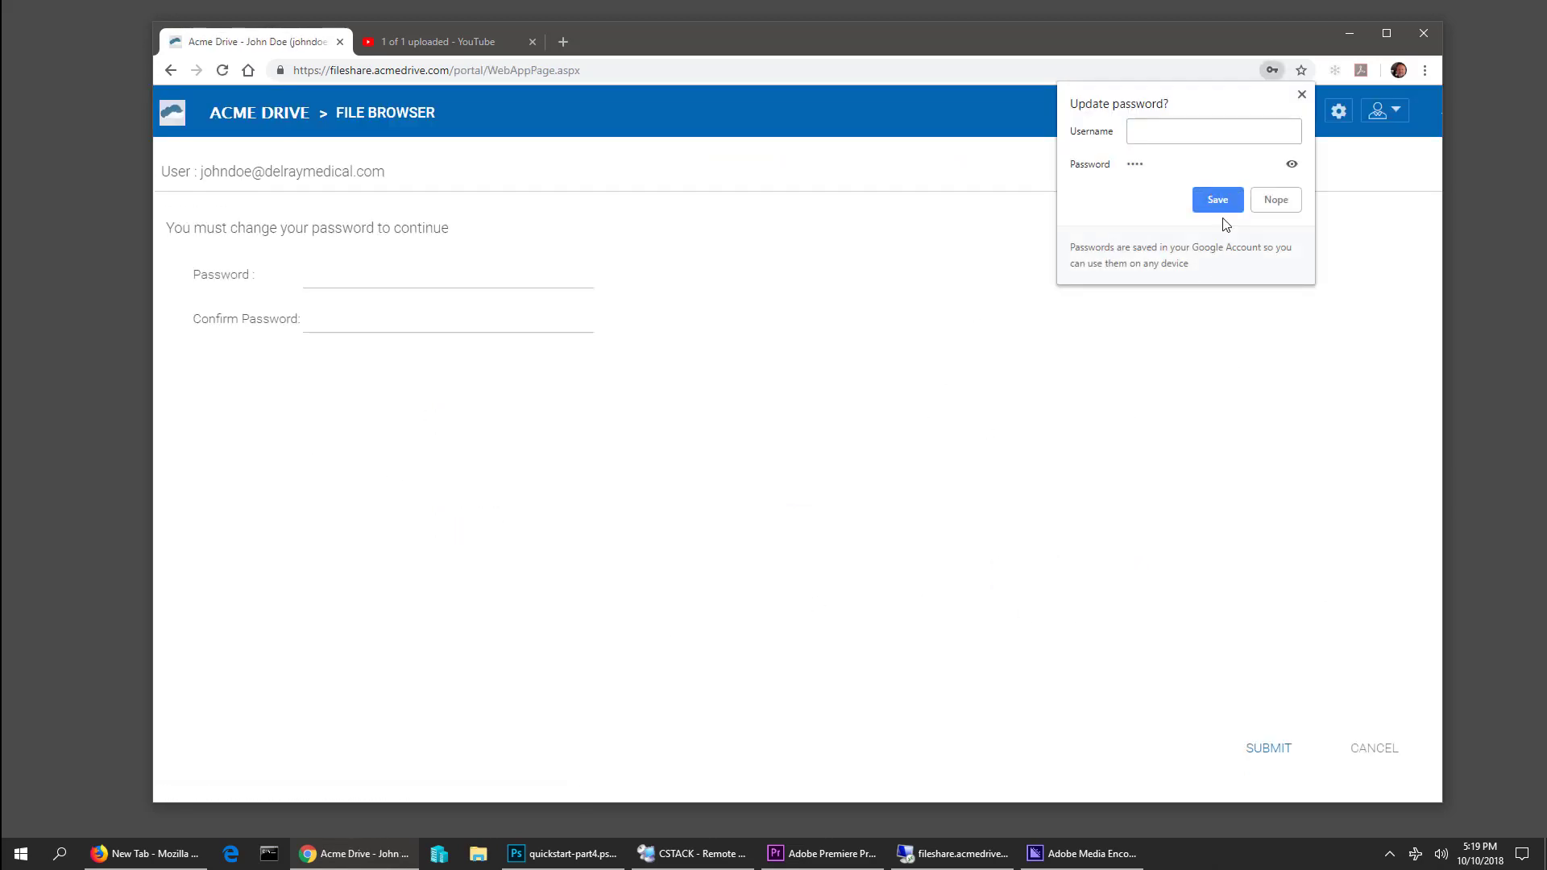
Submit the second user's new password, view the empty Accounts team folder, then go to the management dashboard
click(1301, 95)
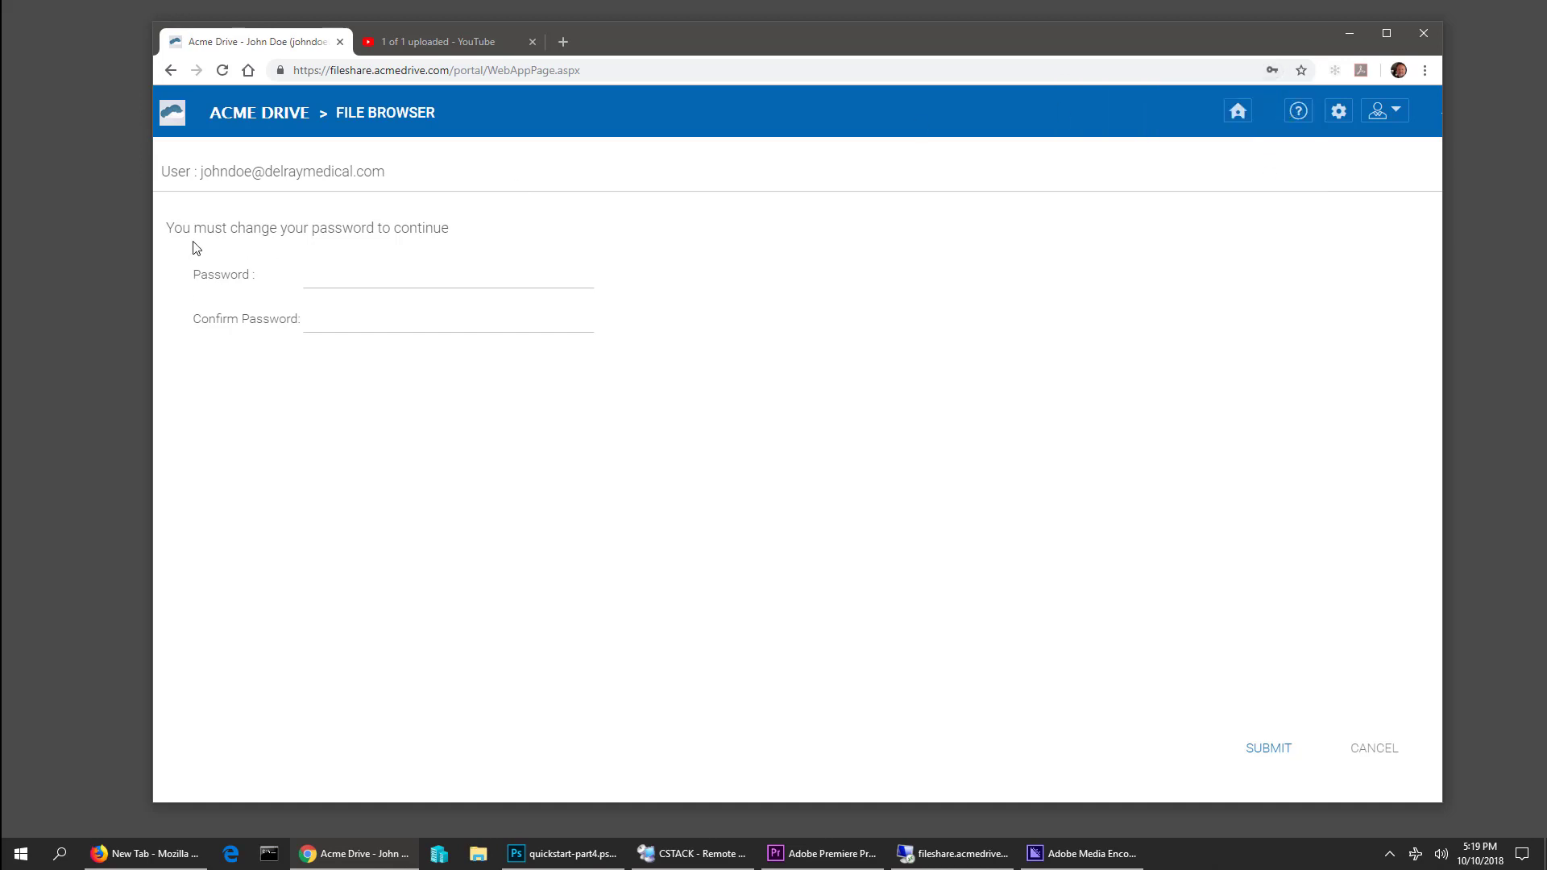
click(359, 276)
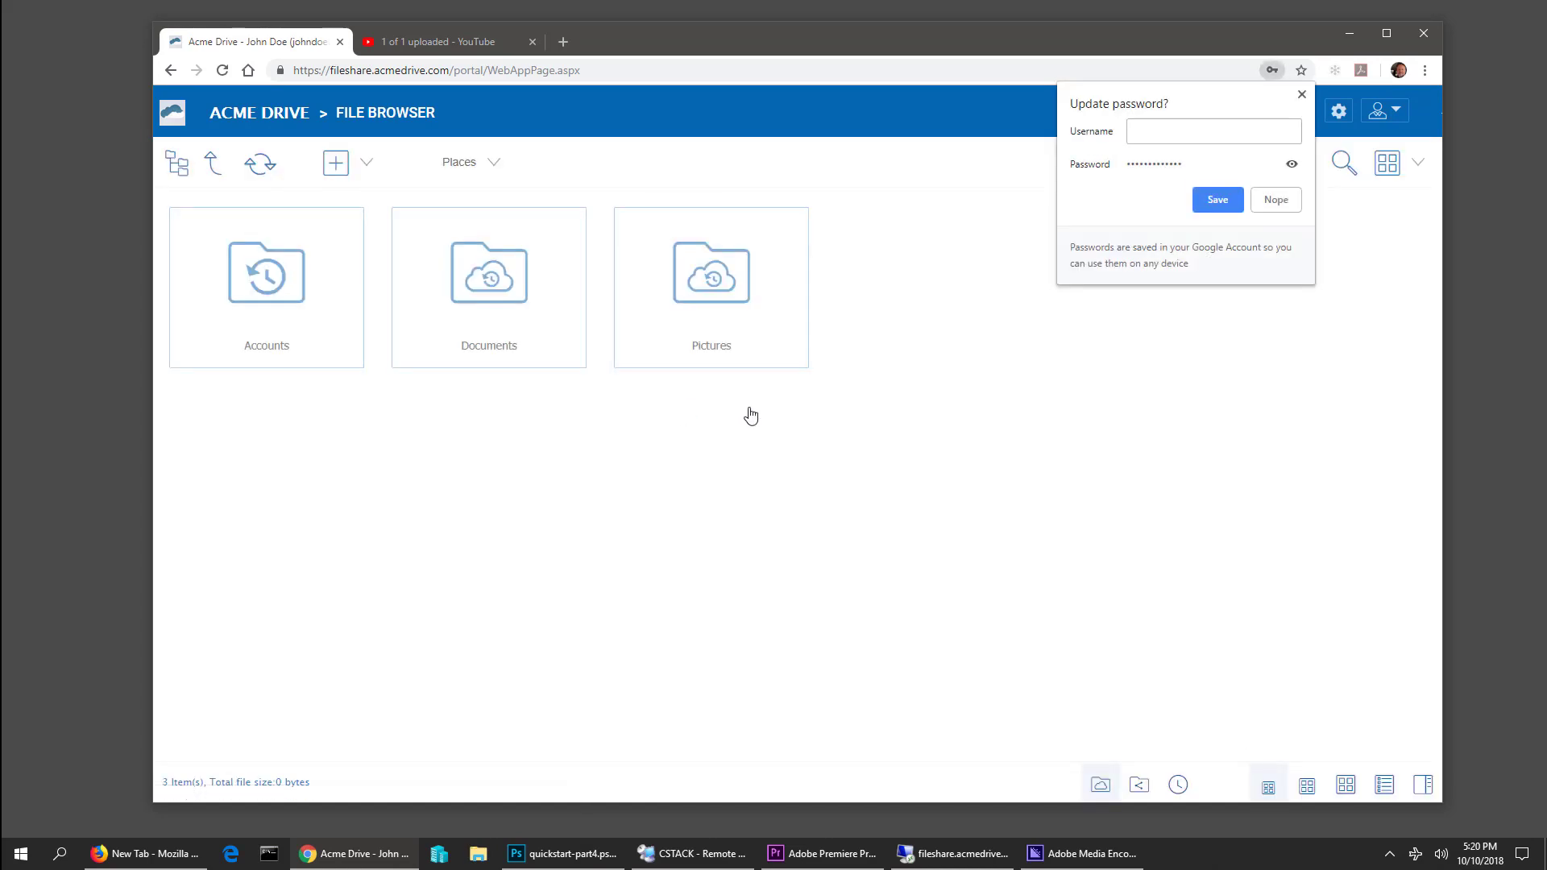
click(1302, 96)
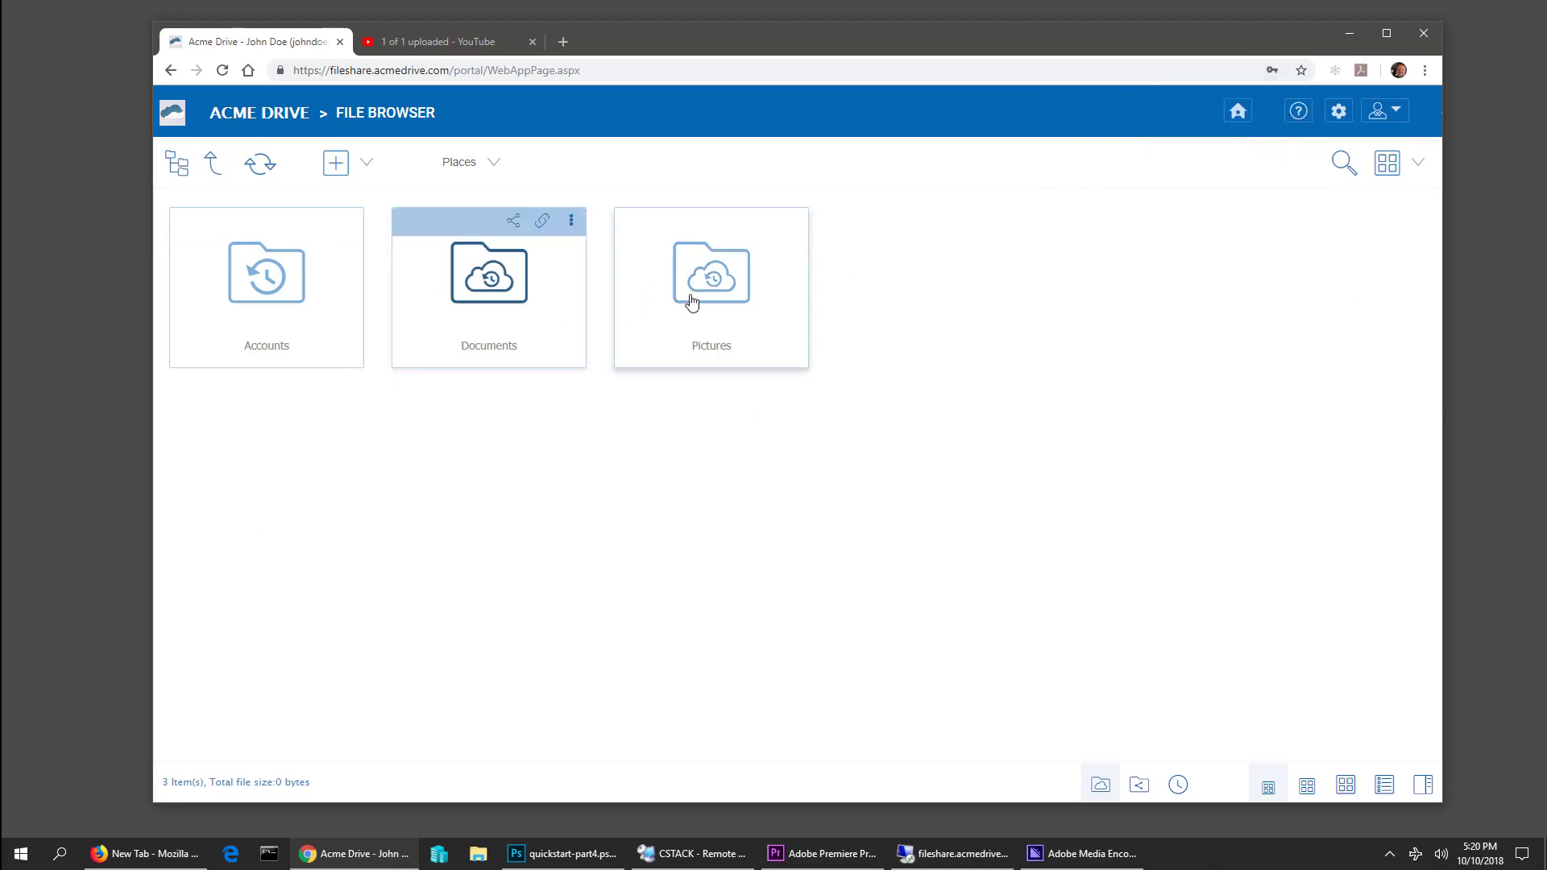
double_click(258, 298)
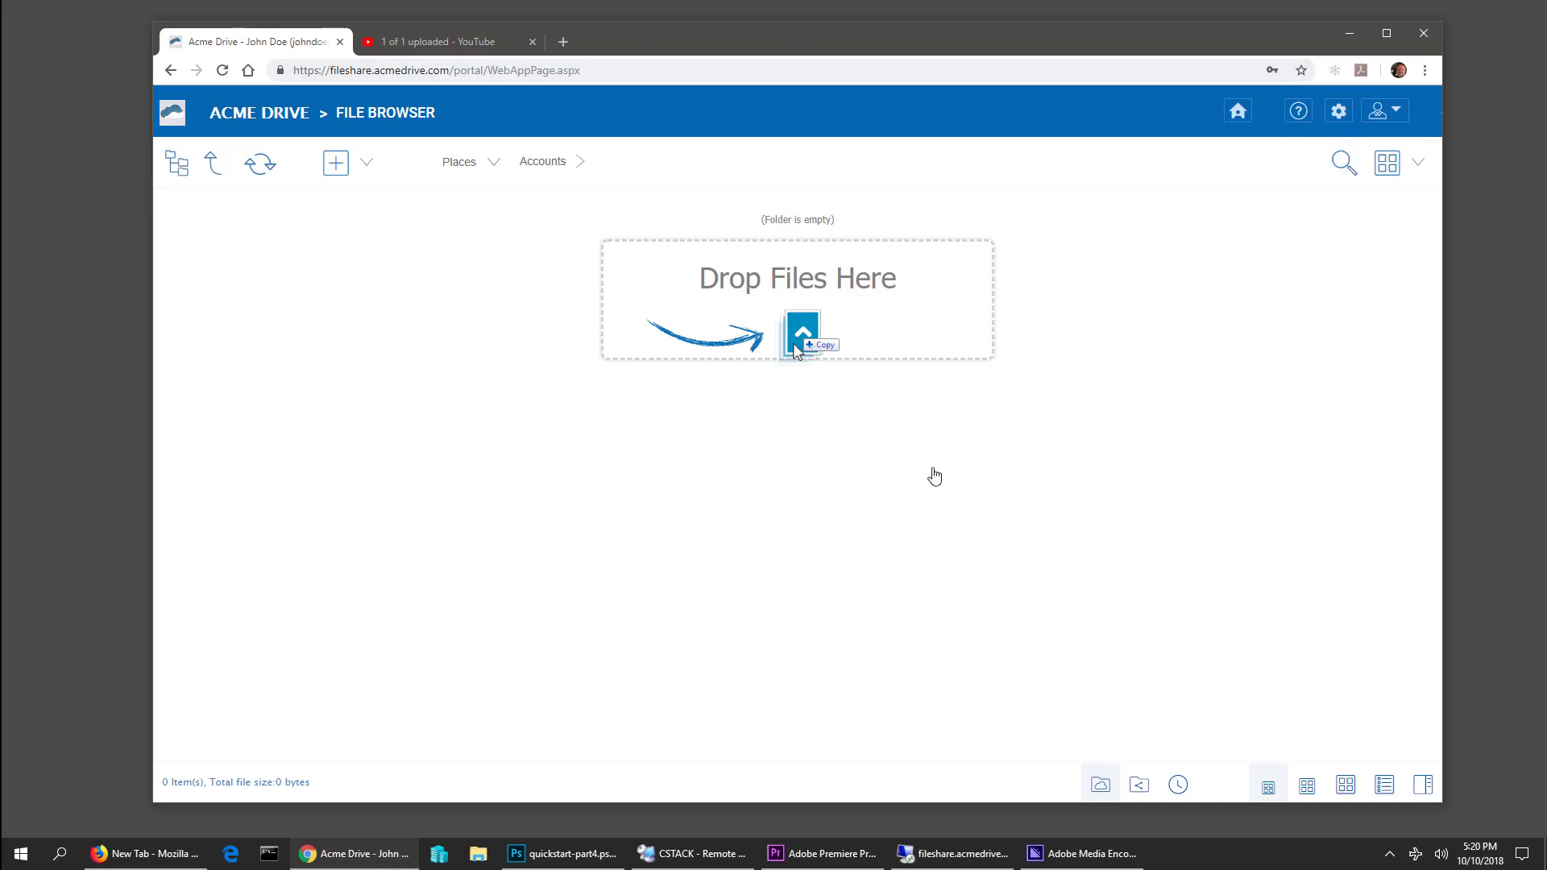
click(1339, 113)
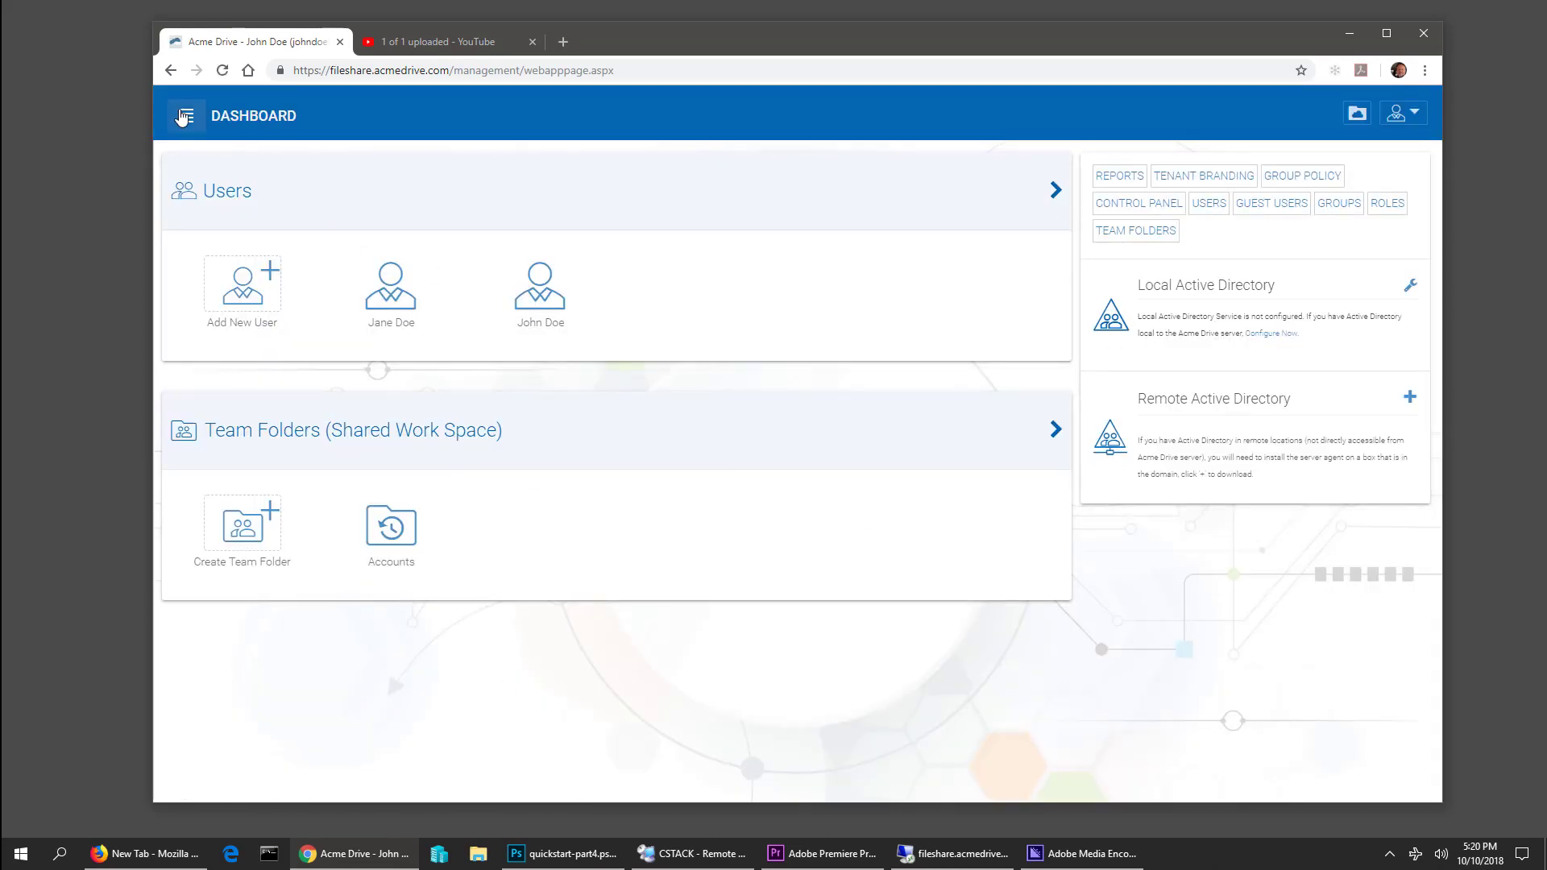
Expand the dashboard's navigation sidebar and go to the Tenant Branding settings
click(186, 115)
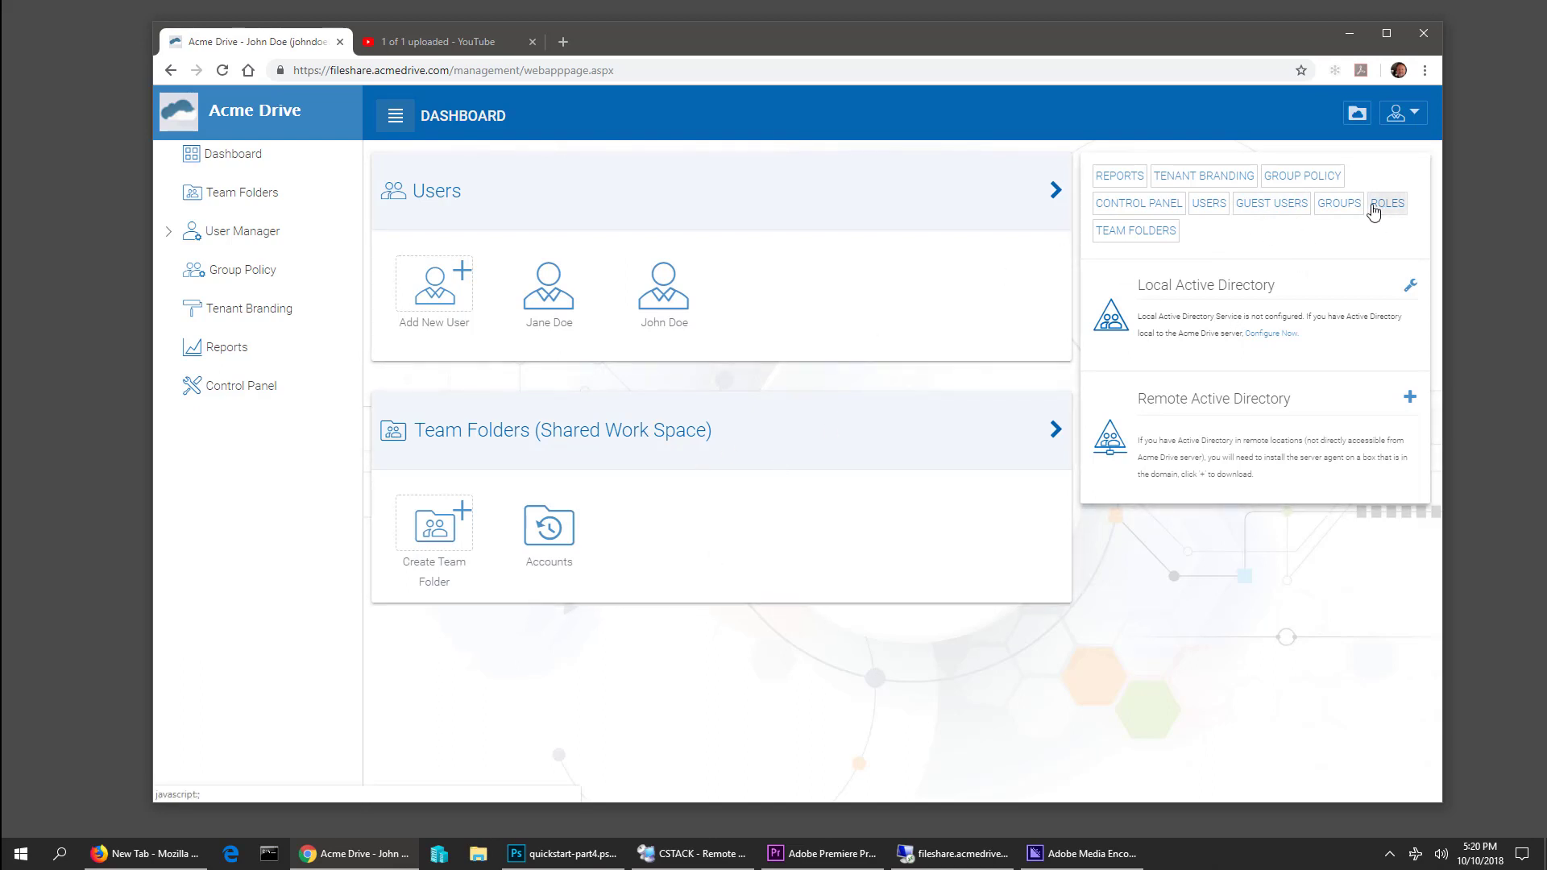
click(1224, 181)
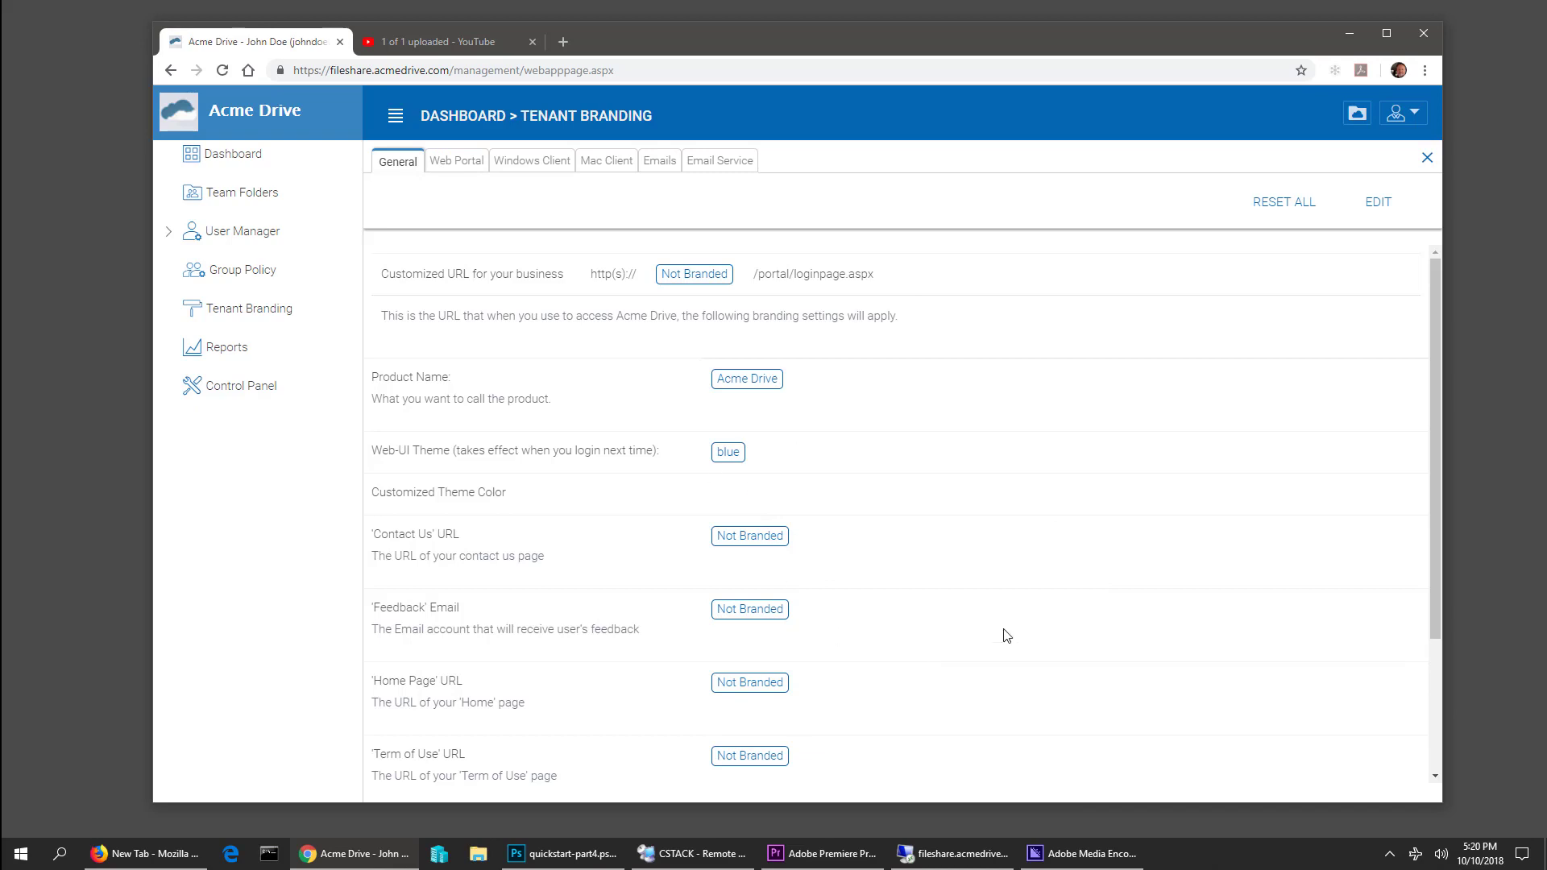
Nudge the browser window slightly while viewing the Acme Drive branding settings
mouse_move(815, 41)
mouse_down()
mouse_move(854, 41)
mouse_move(796, 37)
mouse_up()
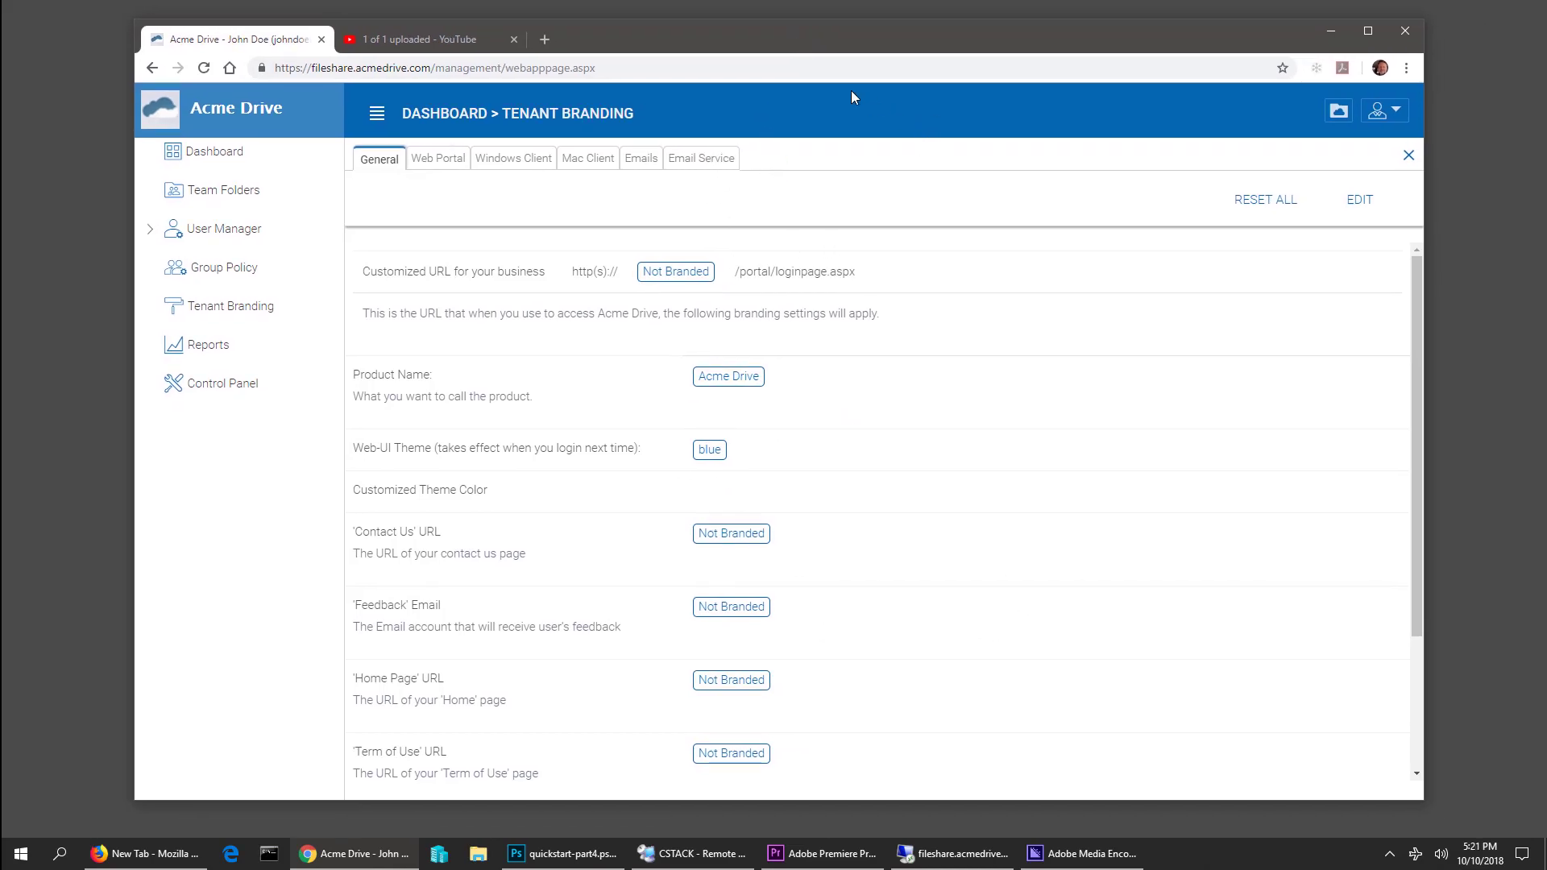